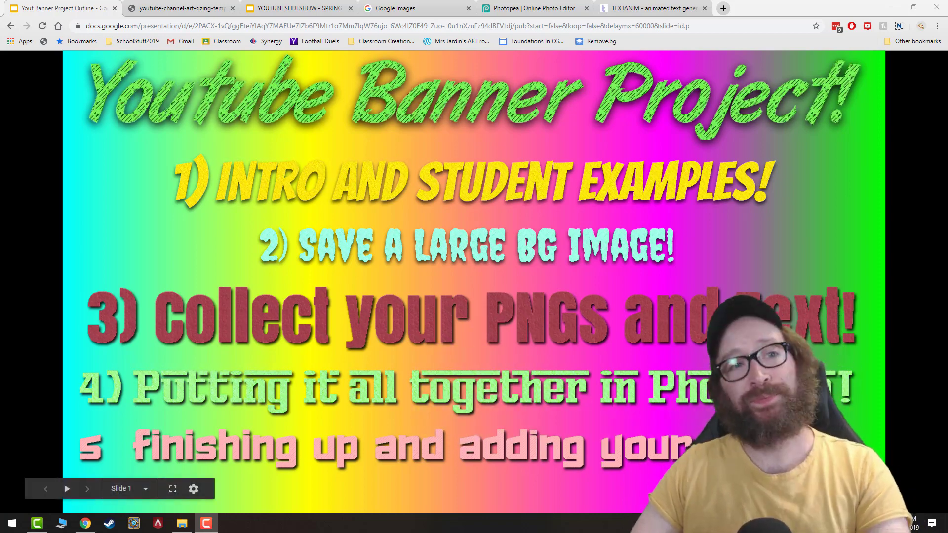
Step: Show the YouTube channel-art sizing template with its 2560 x 1440 canvas and 1546 x 423 safe area
click(171, 8)
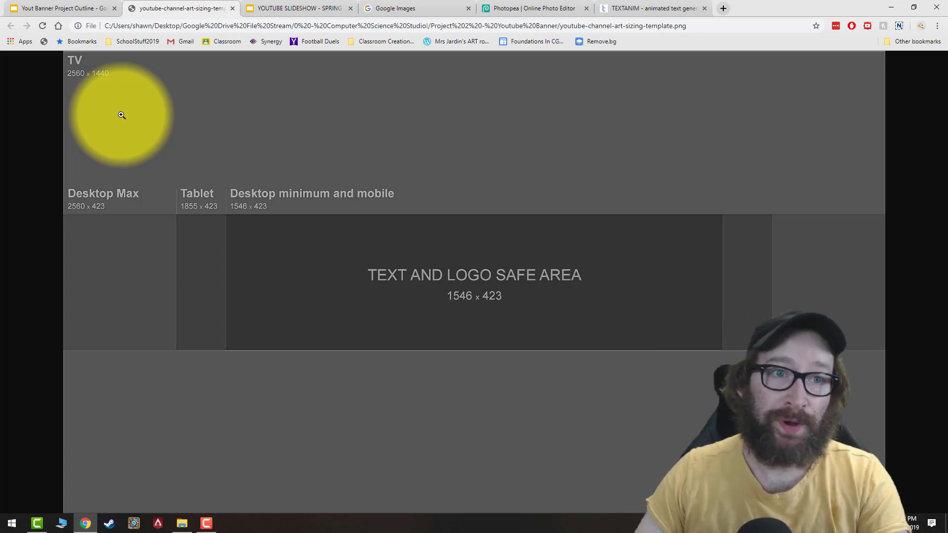
Step: Switch to the slideshow of student YouTube banner examples
key(ctrl+Tab)
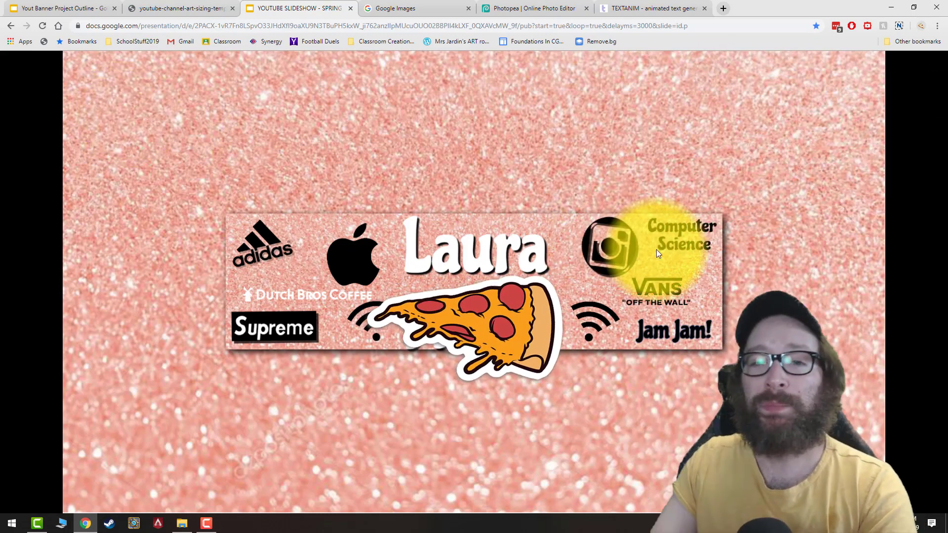
Step: Advance to the next student banner example, then return to the YouTube Banner Project outline
click(656, 250)
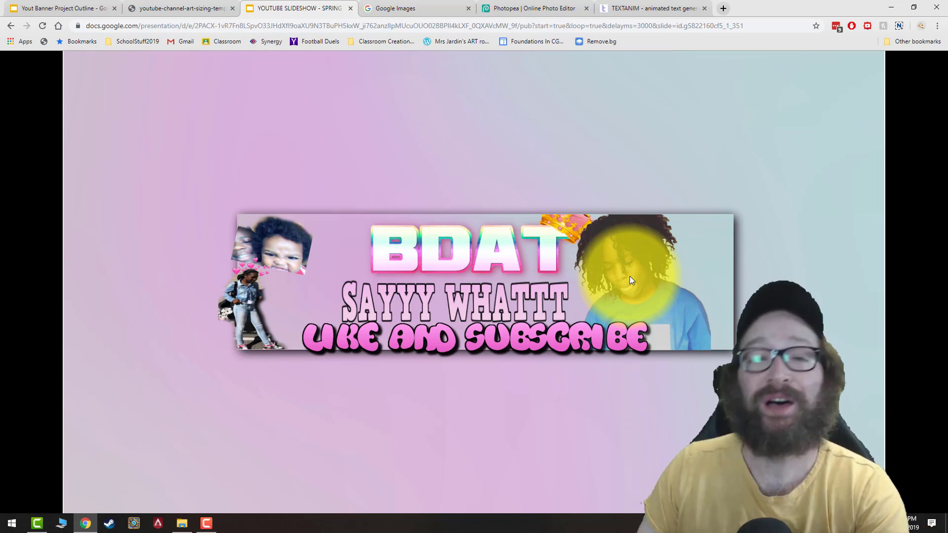
click(54, 8)
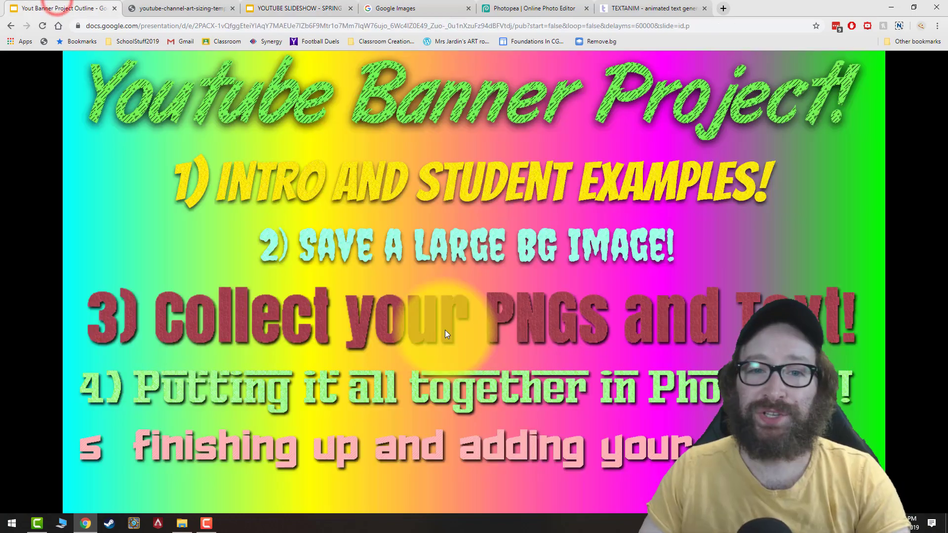
Step: Search Google Images for 'background'
click(414, 6)
click(434, 218)
text(background)
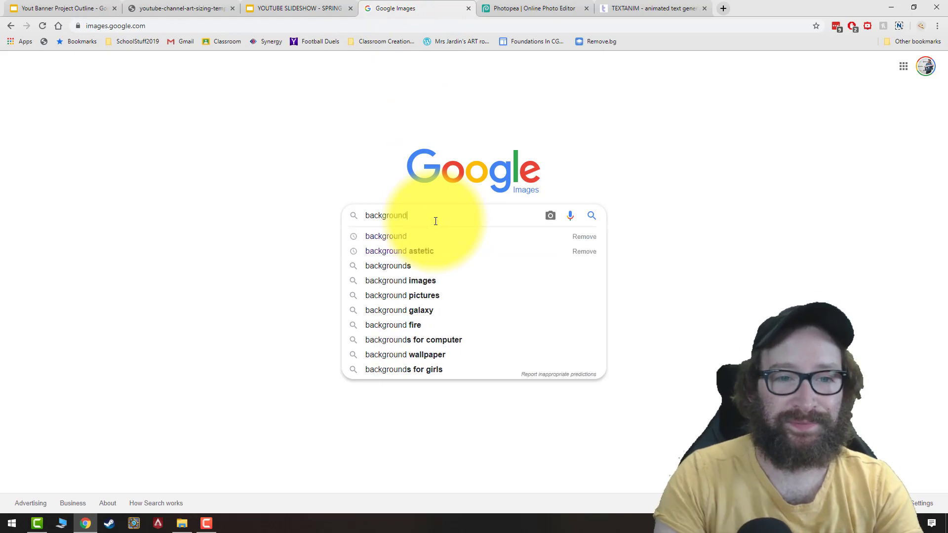
key(Return)
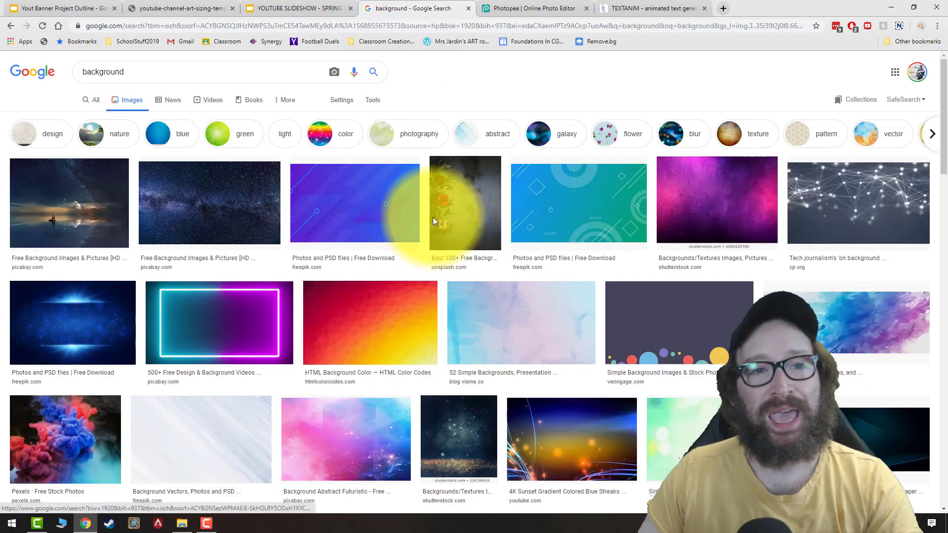
Step: Filter results to Large galaxy images and preview the pink-and-blue Galaxy HD wallpaper
click(377, 102)
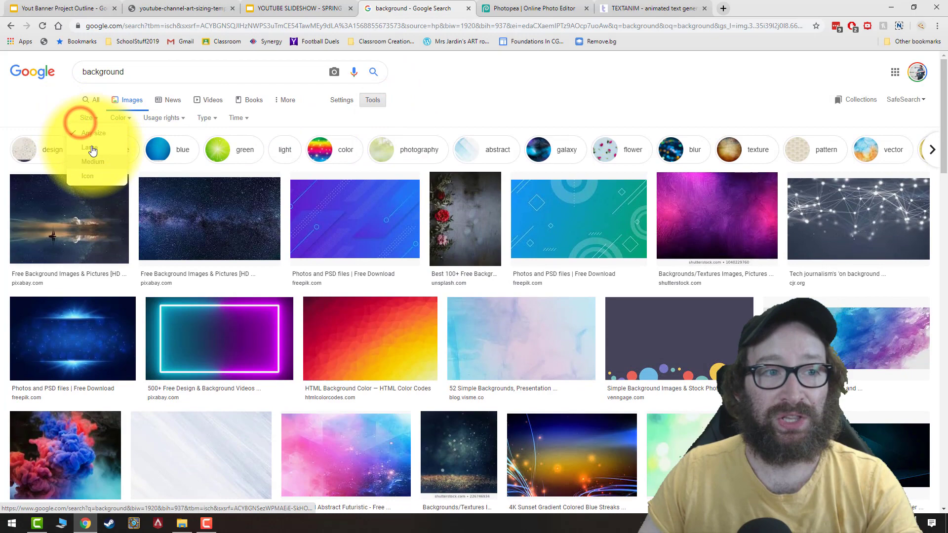
click(89, 147)
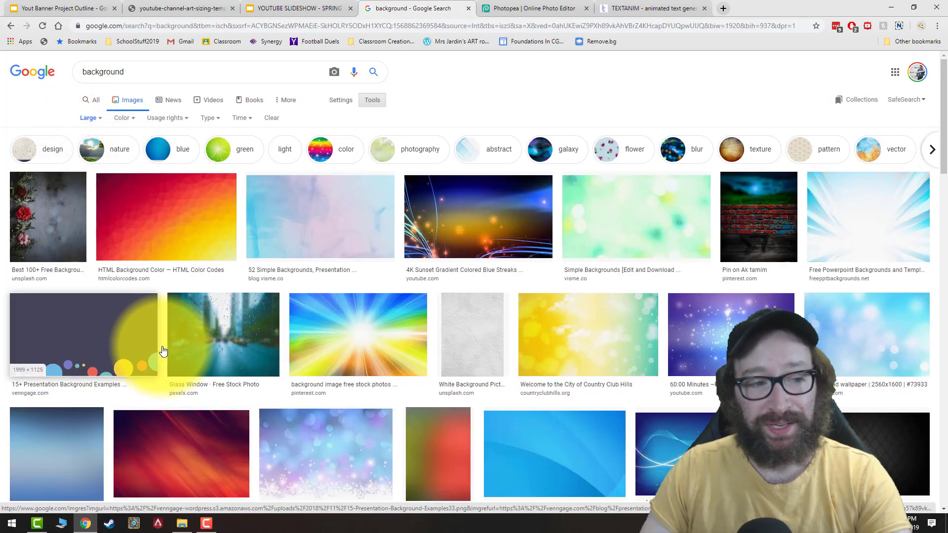
scroll(163, 351, down, 6)
scroll(163, 345, up, 6)
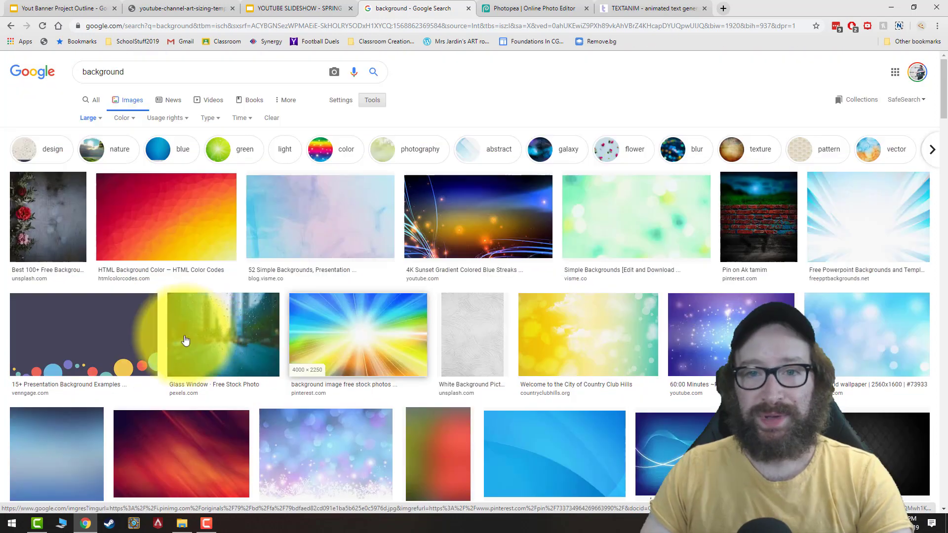
click(545, 150)
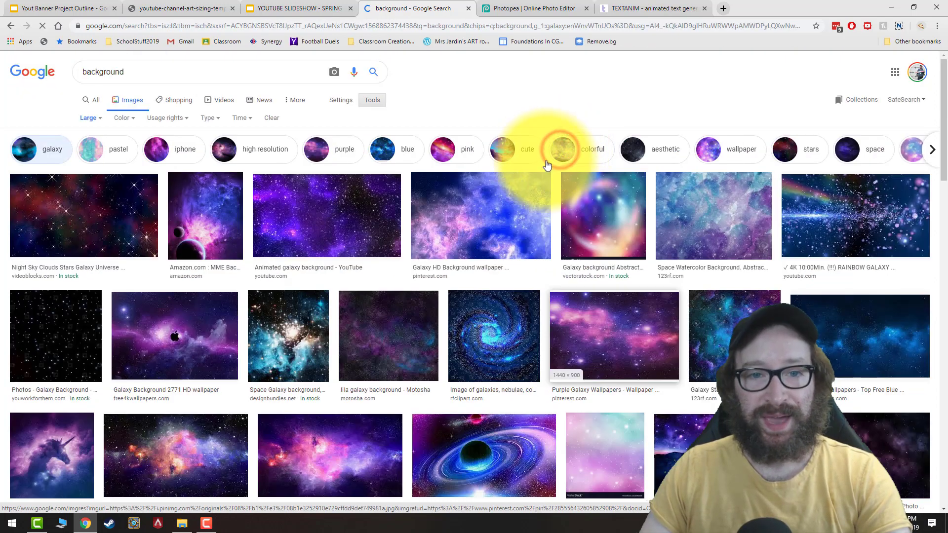
click(461, 213)
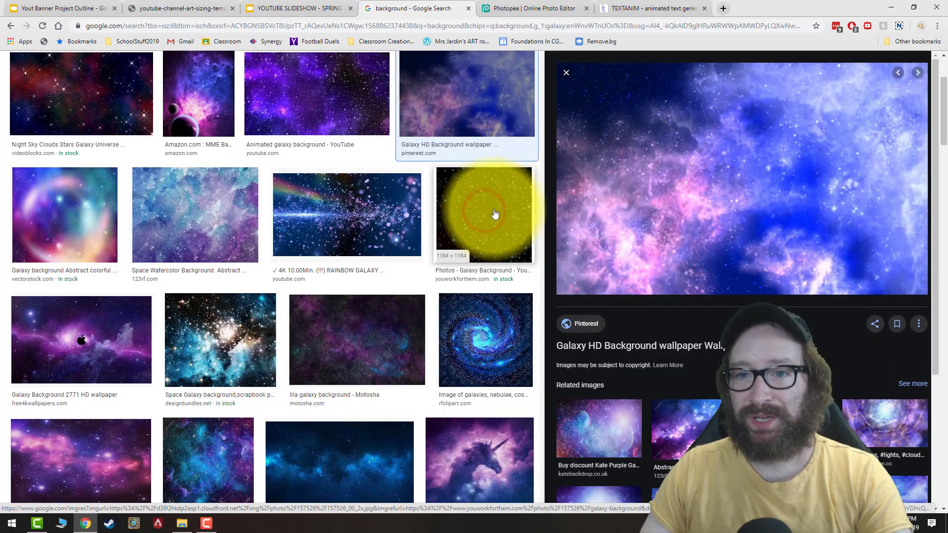
Step: Save the galaxy image to Google Drive's 0 - Computer Science Studio! > Project 2 - Youtube Banner folder
right_click(754, 163)
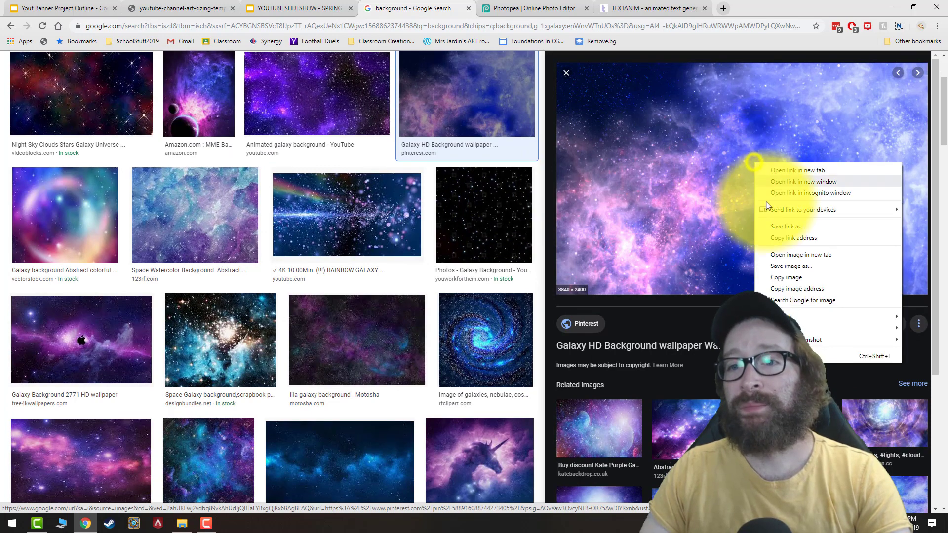
click(785, 267)
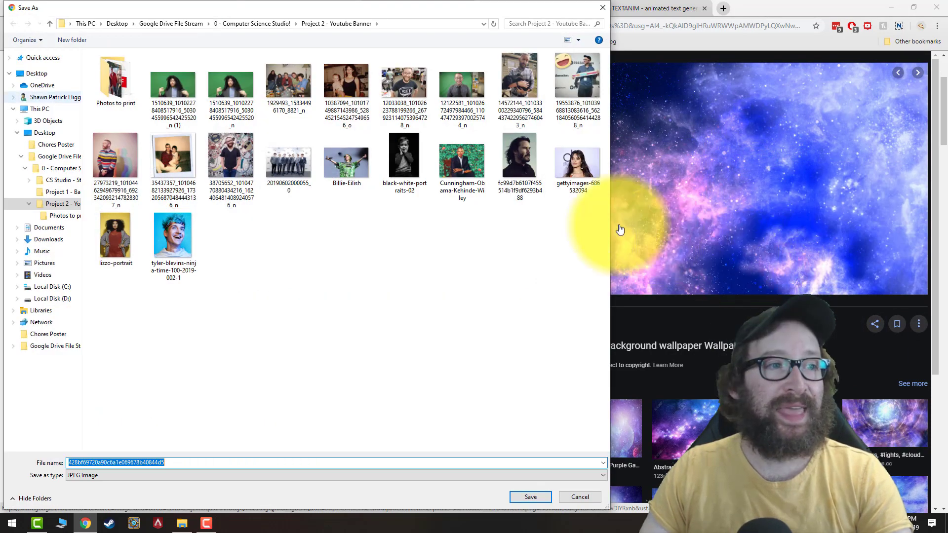
click(37, 73)
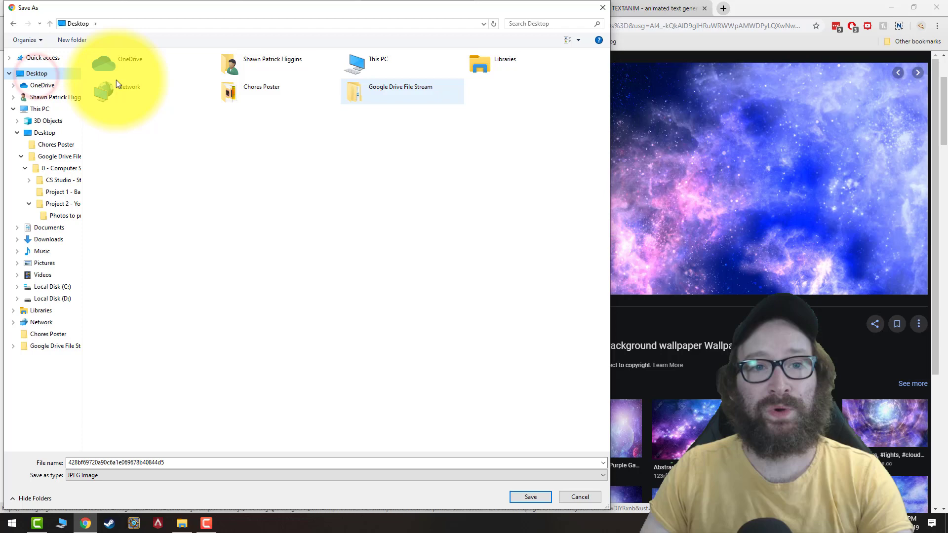
double_click(395, 92)
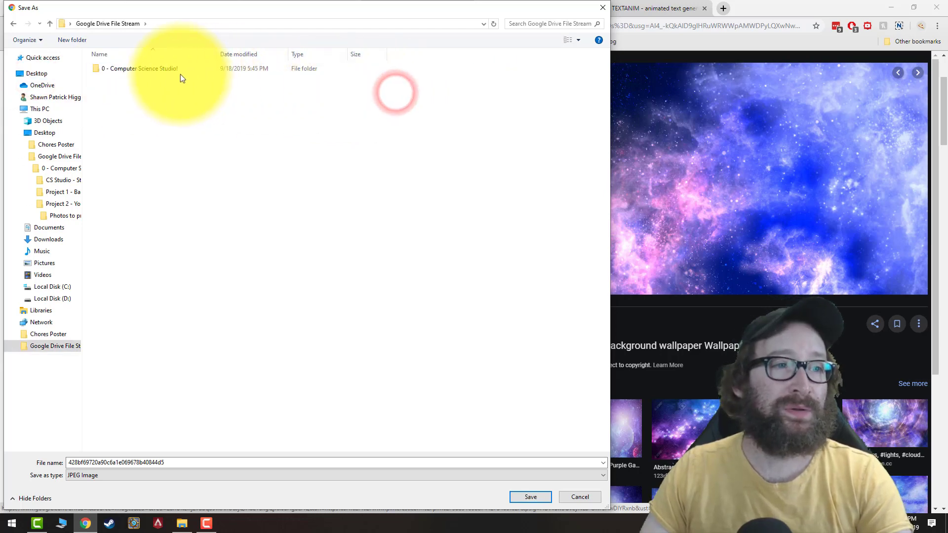
double_click(124, 69)
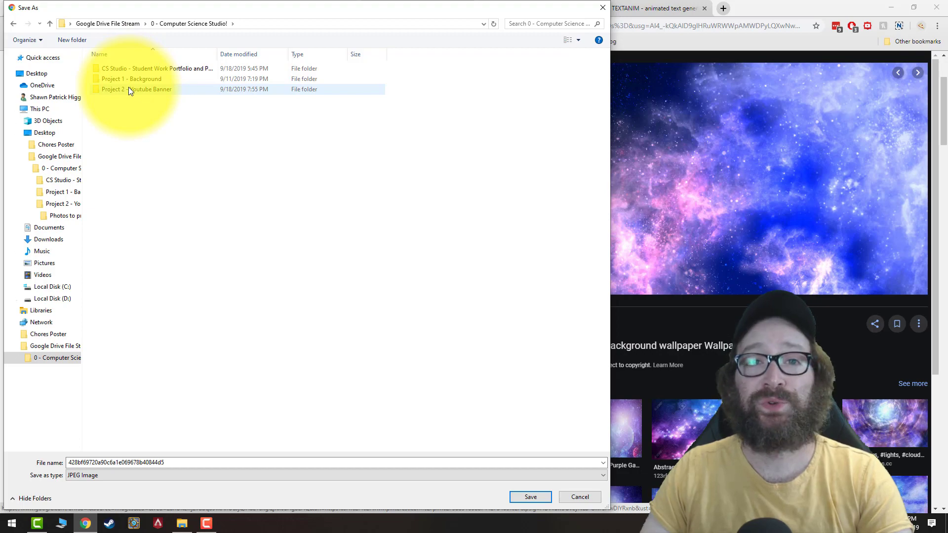
double_click(129, 89)
click(527, 496)
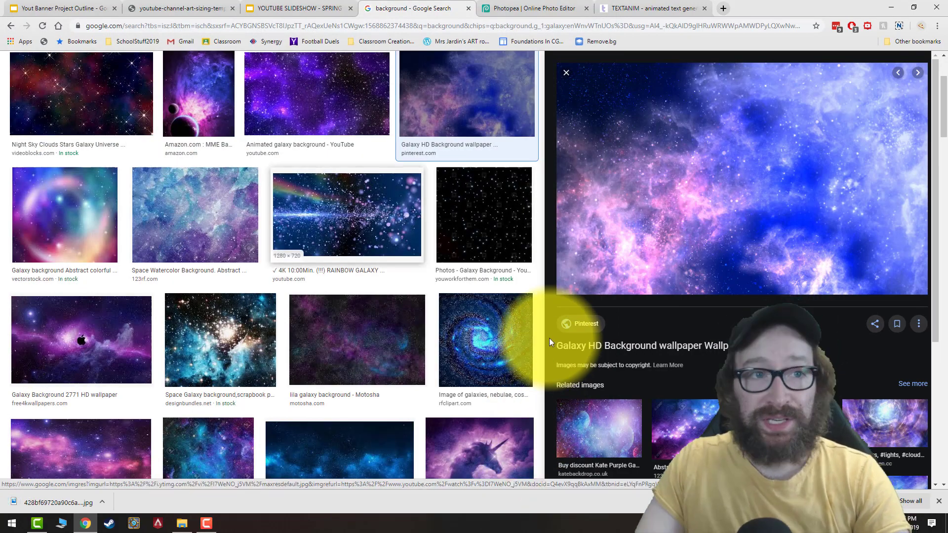
click(104, 7)
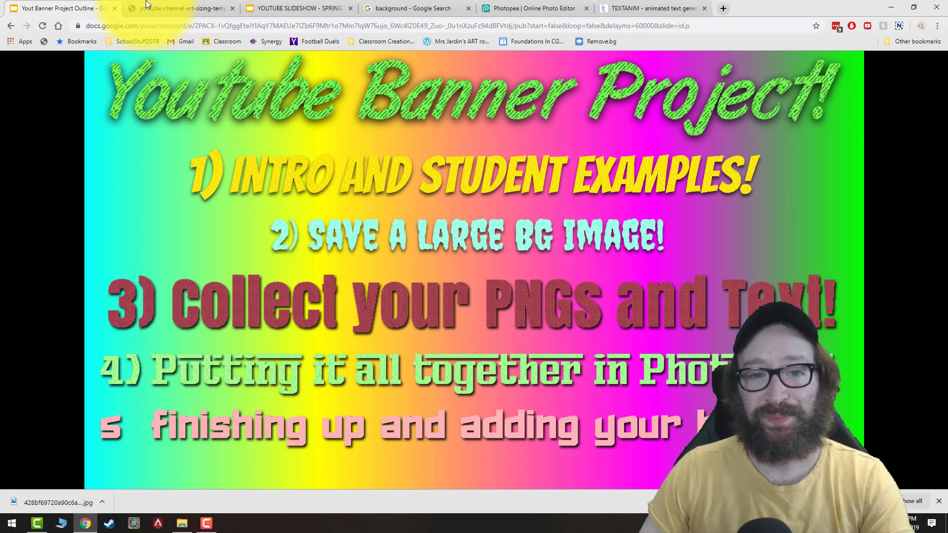
click(440, 10)
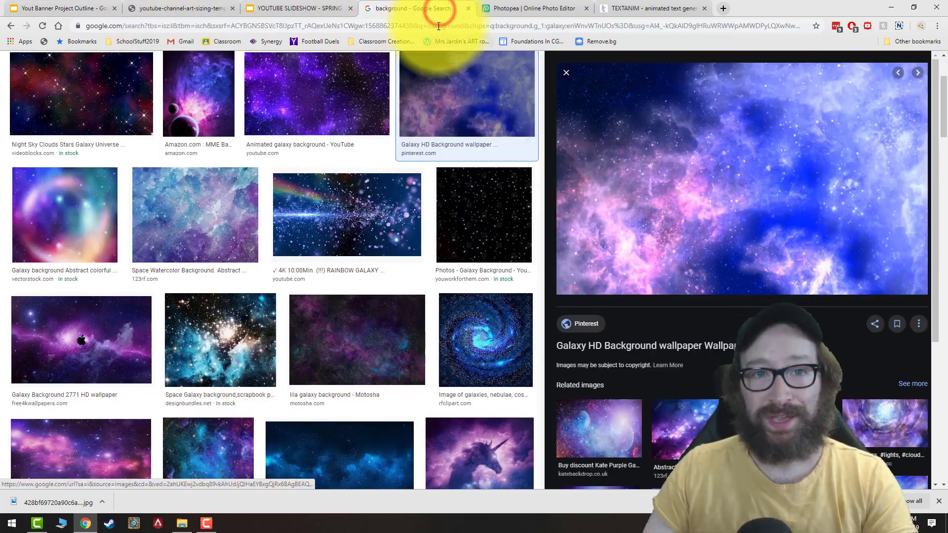
Step: Replace the search with 'adventure time' in Google Images
click(437, 25)
scroll(220, 65, up, 3)
double_click(142, 73)
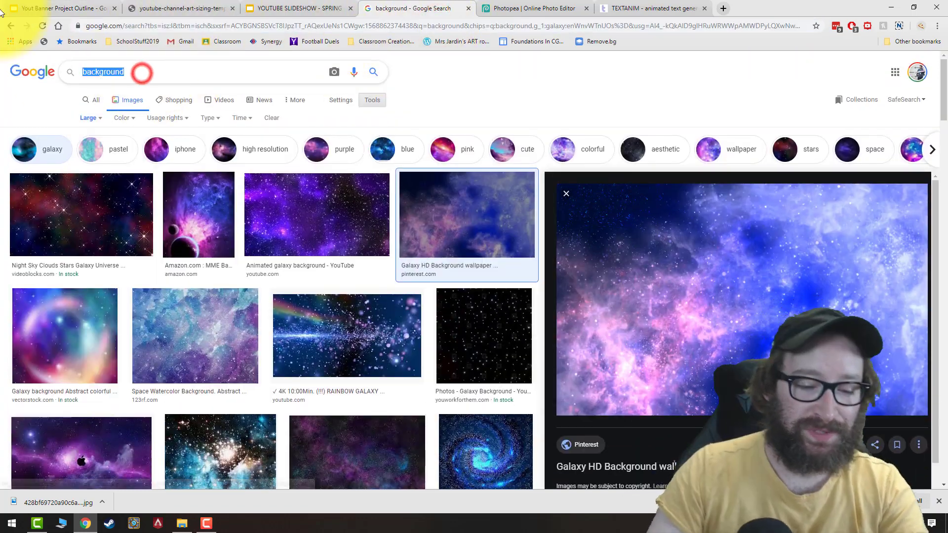
text(adventu)
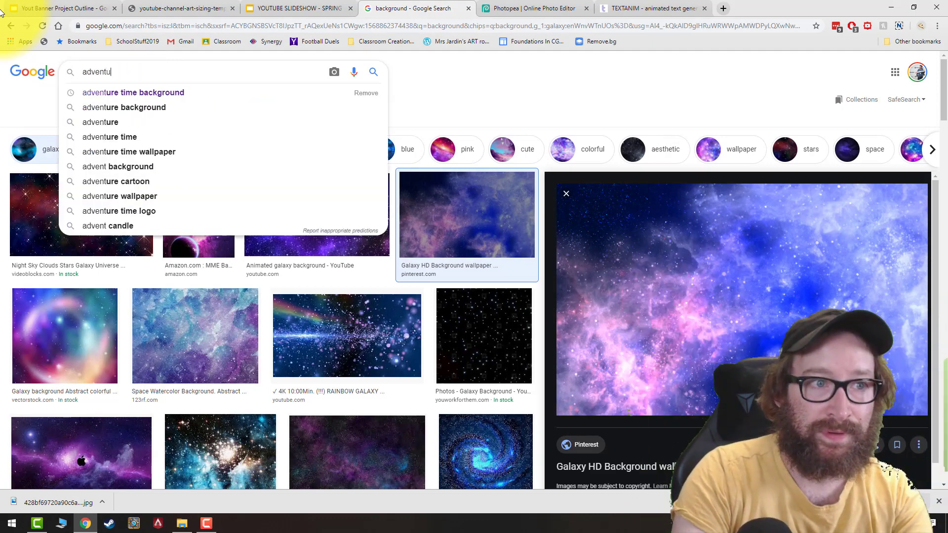
text(re time)
key(Return)
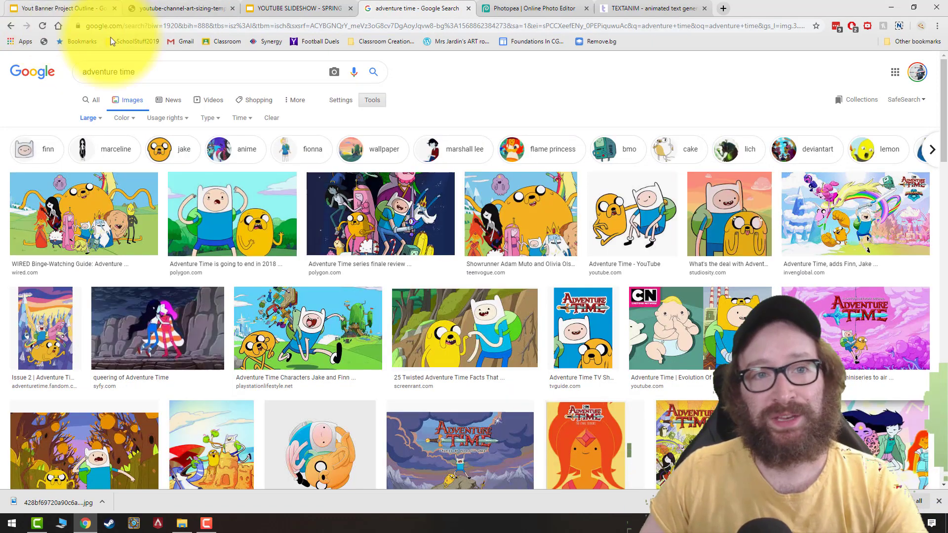
Step: Limit results to transparent images and preview the Slime Princess picture
click(369, 101)
click(369, 100)
click(126, 117)
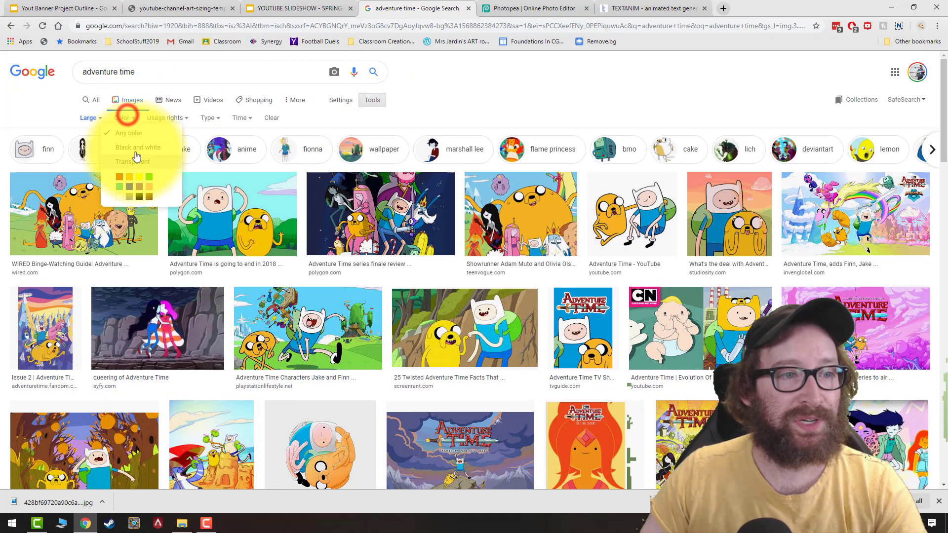
click(138, 167)
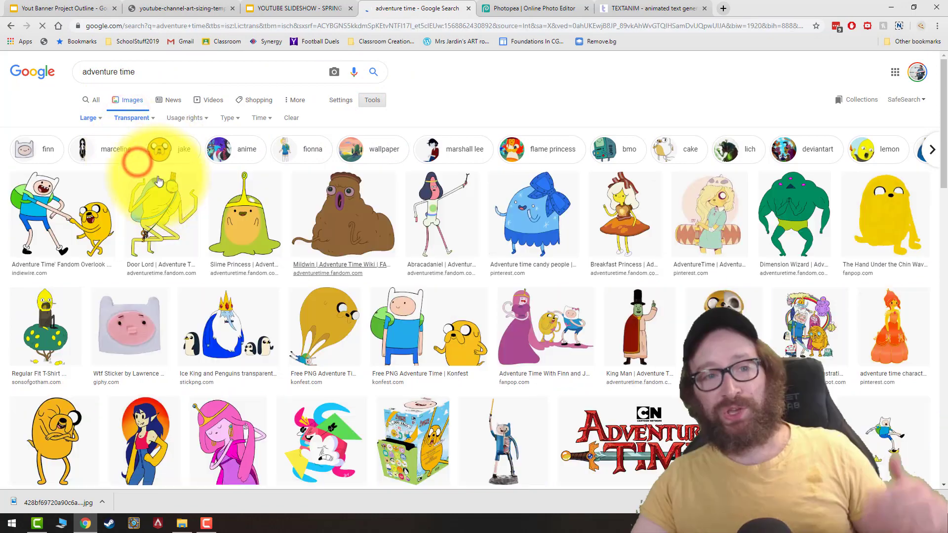
click(251, 244)
right_click(765, 272)
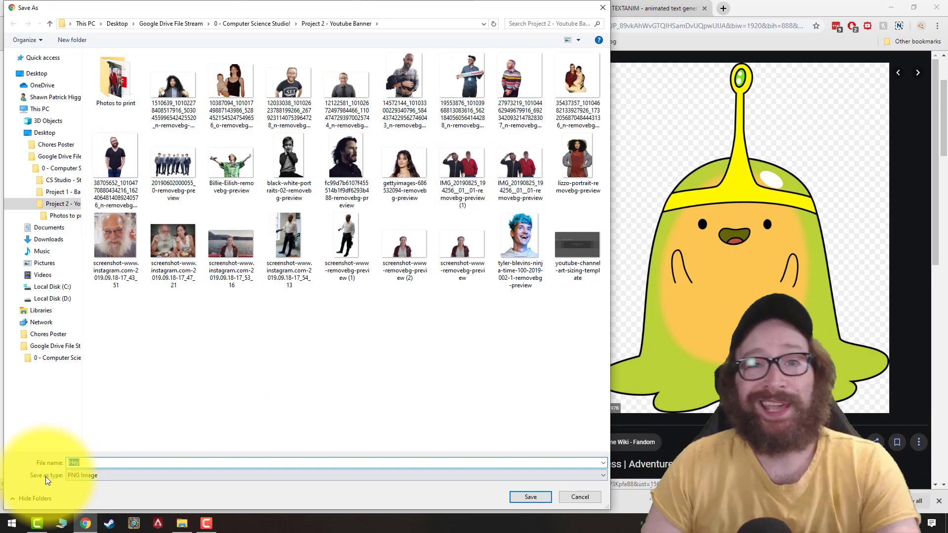
click(602, 9)
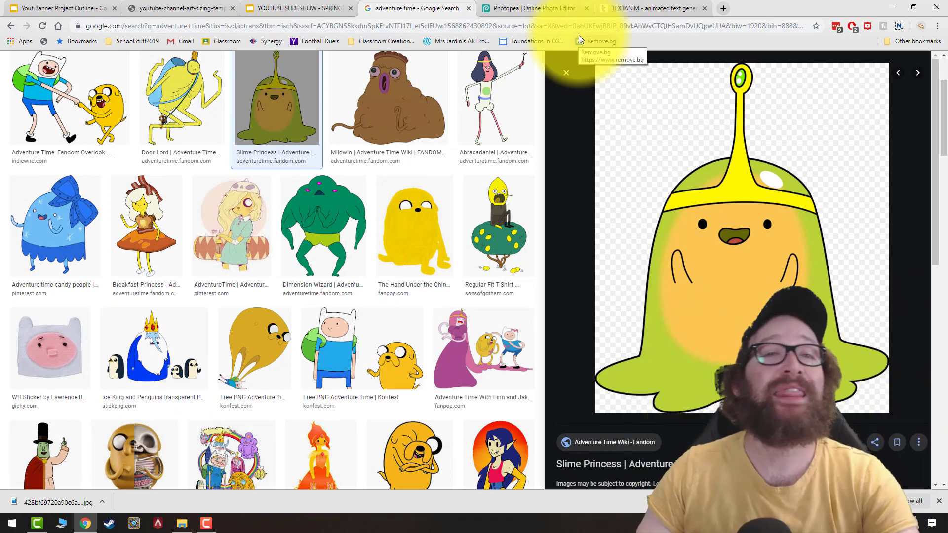
Step: On cooltext.com, enter 'Subscribe Now!' as the Skate logo text with text size 130
click(375, 26)
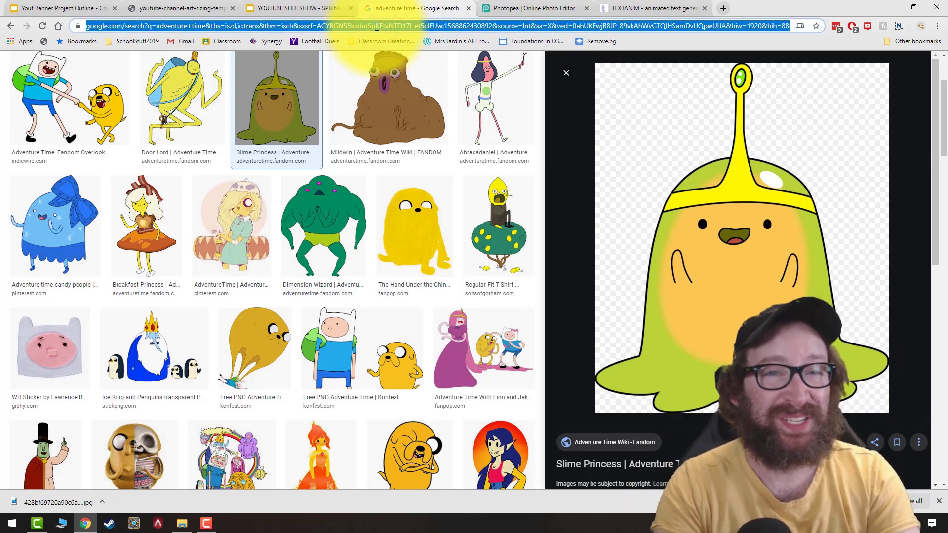
text(cooltext)
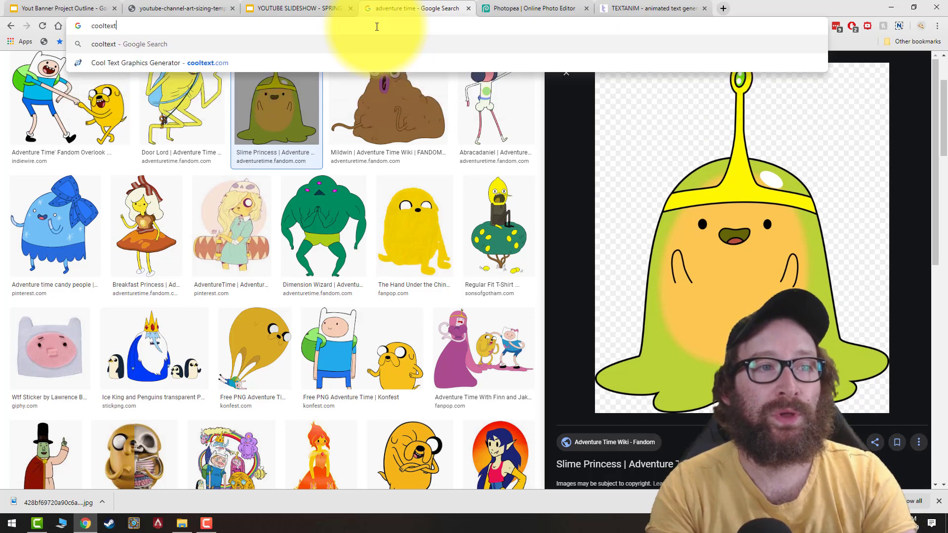
key(Return)
text(Subscribe Now!)
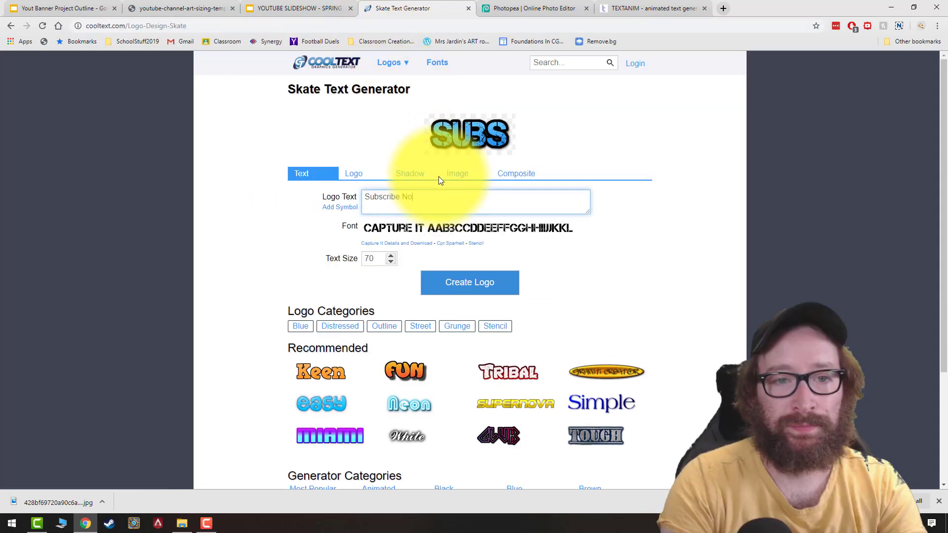
double_click(373, 258)
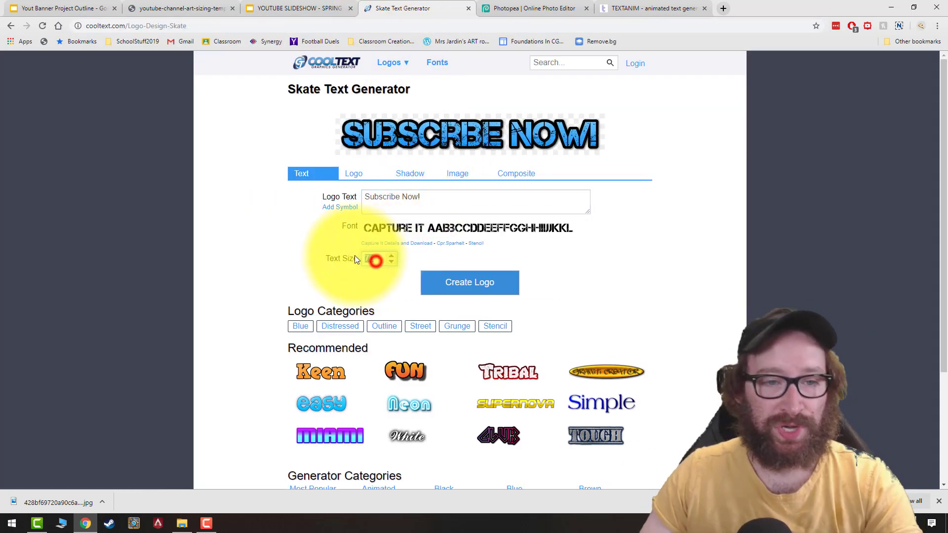
text(130)
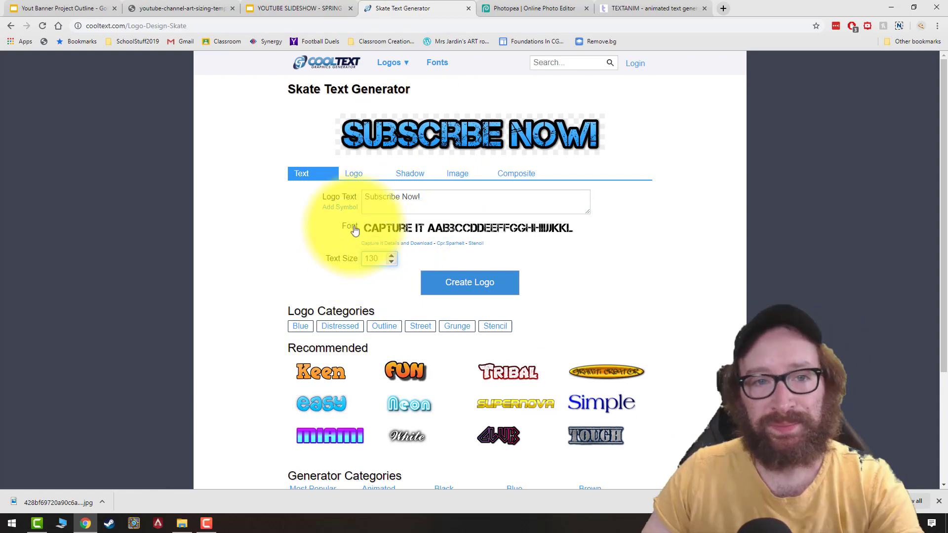
Step: Give the logo a gradient fill, save it as a PNG, and return to the project slides
click(355, 175)
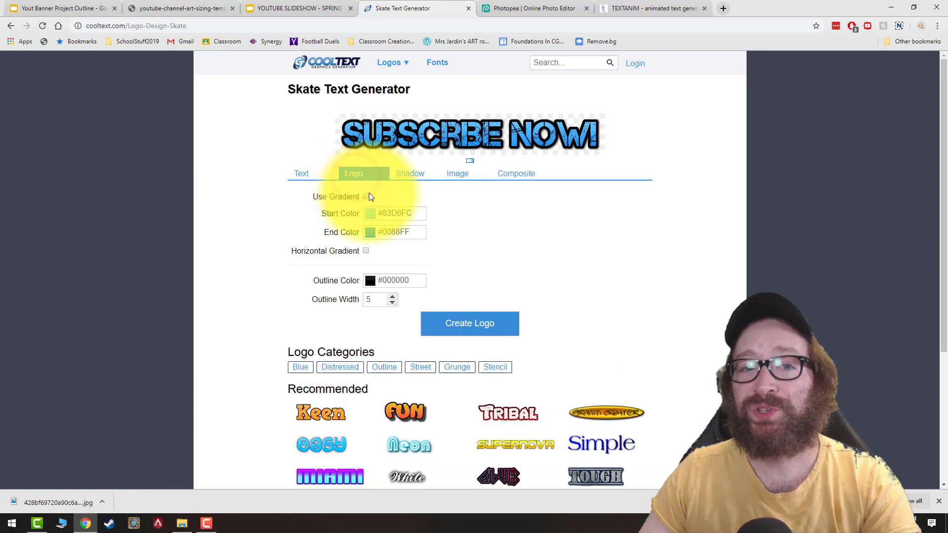
click(369, 194)
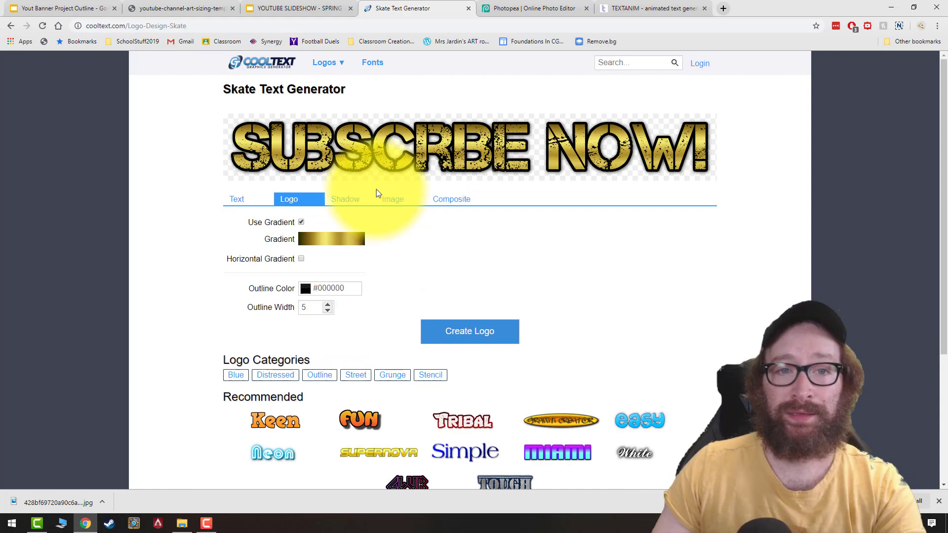
right_click(459, 147)
click(477, 166)
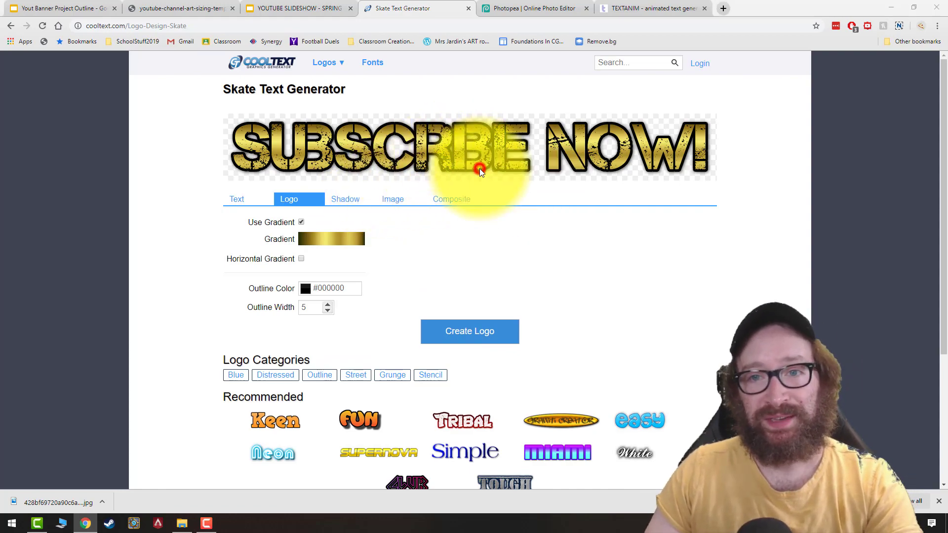
click(540, 502)
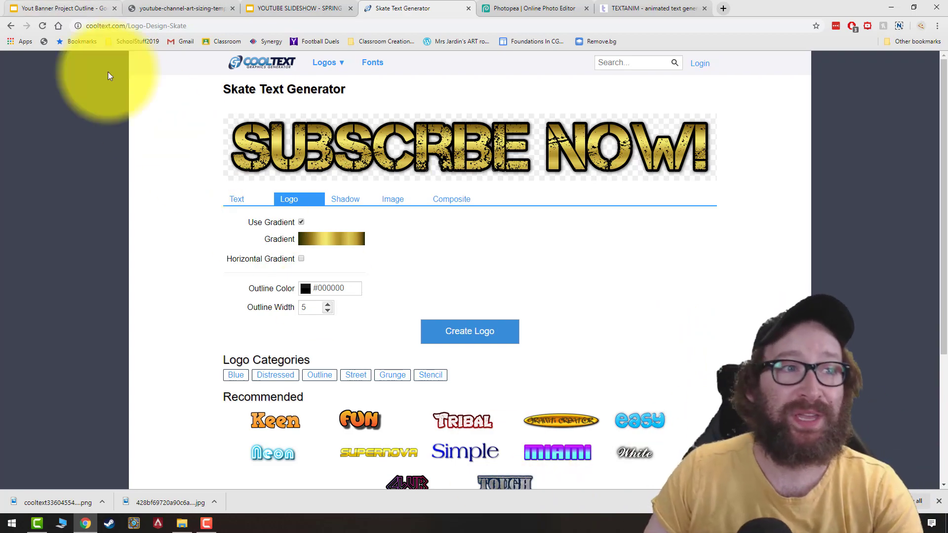
click(37, 5)
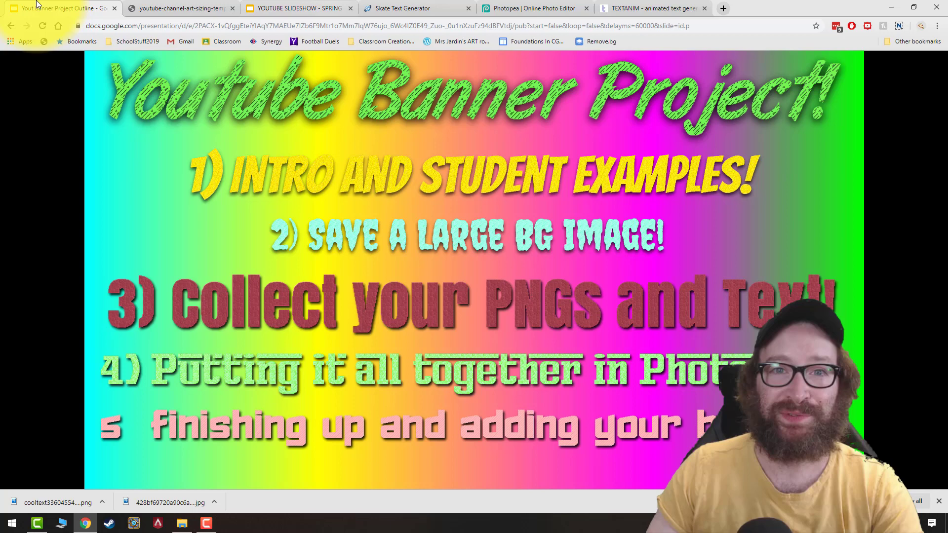
Step: Create a new transparent Photopea project sized 1855 × 423 px, checking the template dimensions
click(531, 8)
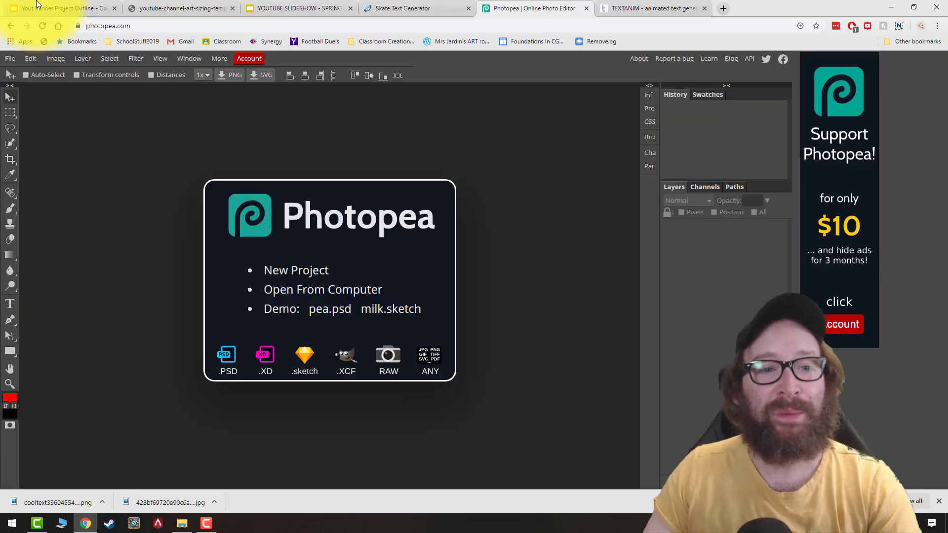
click(936, 502)
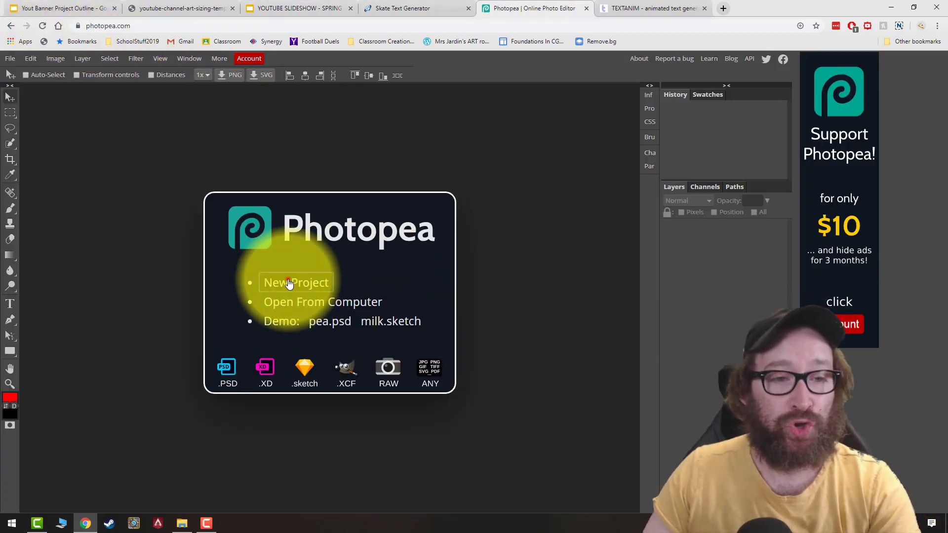
click(289, 283)
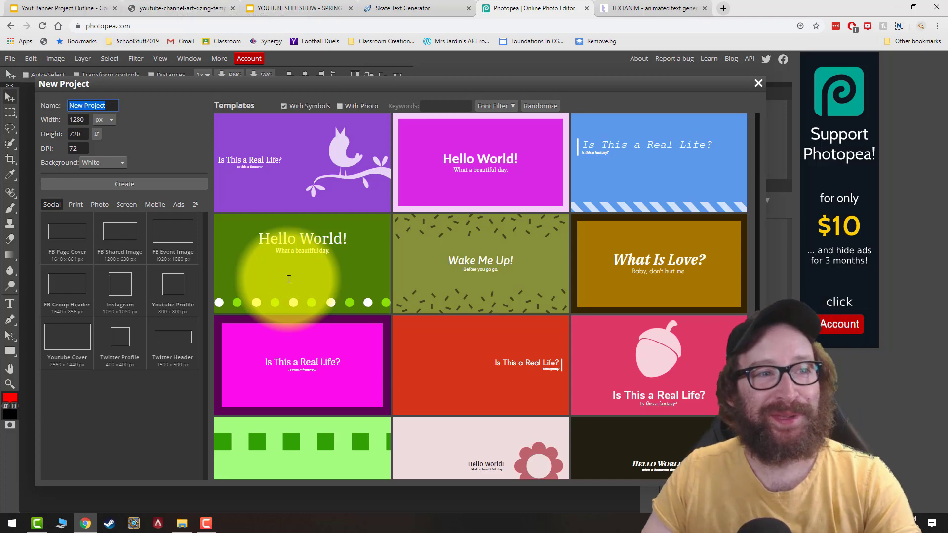
key(ctrl+2)
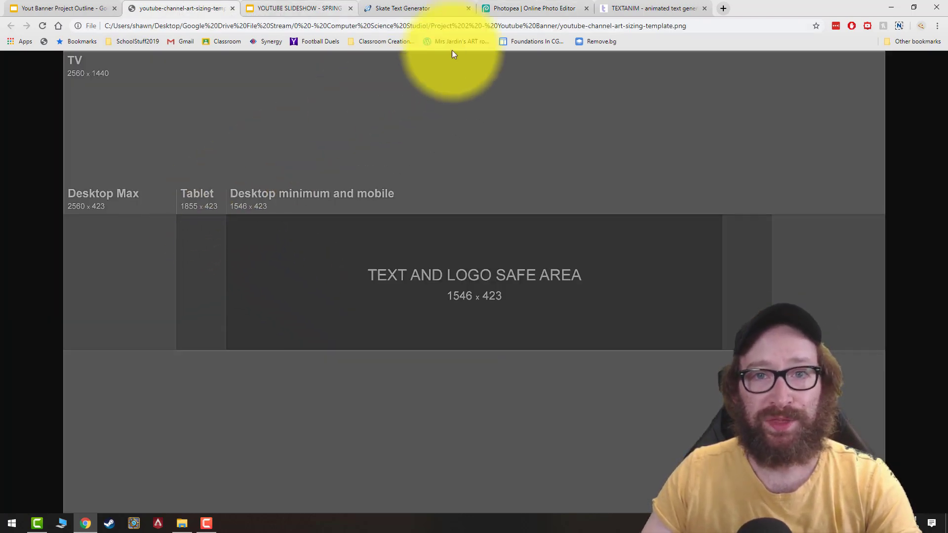
click(528, 8)
click(87, 121)
right_click(4, 108)
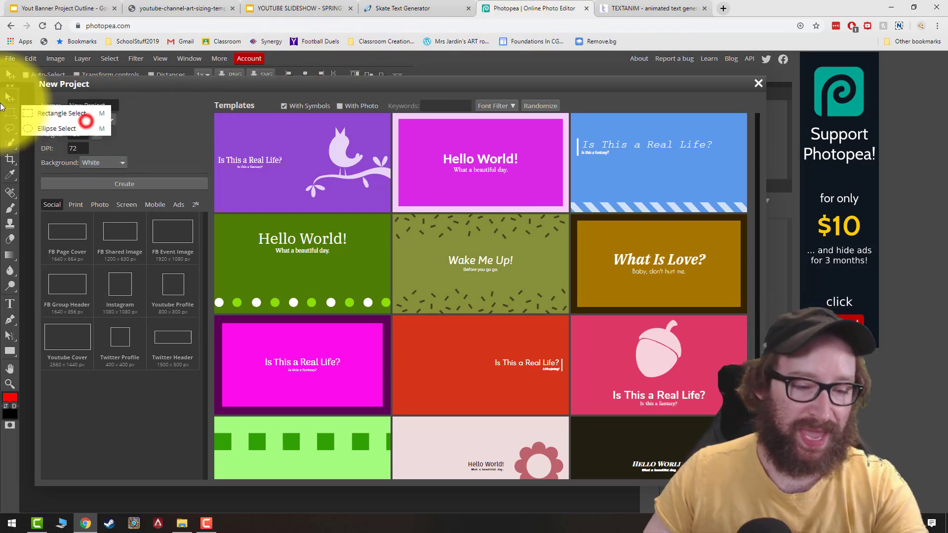
click(44, 129)
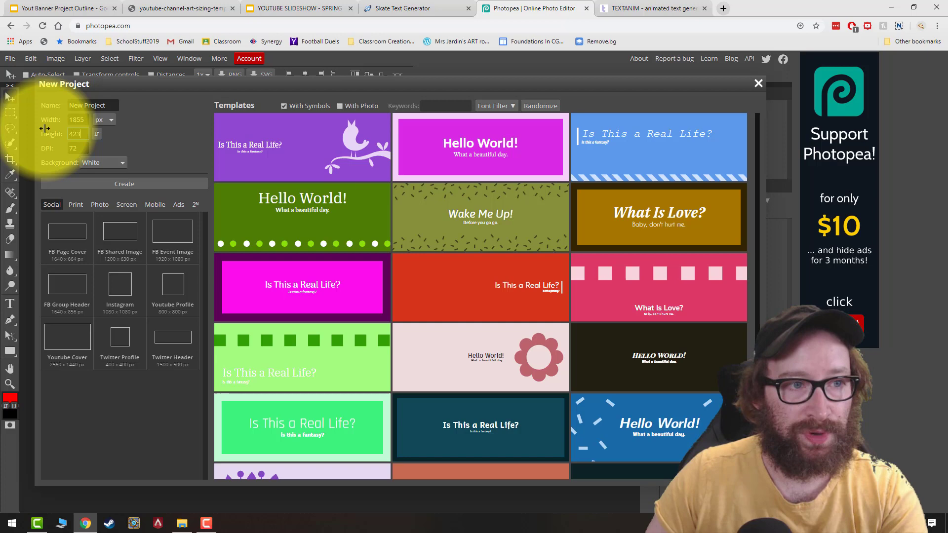
key(Return)
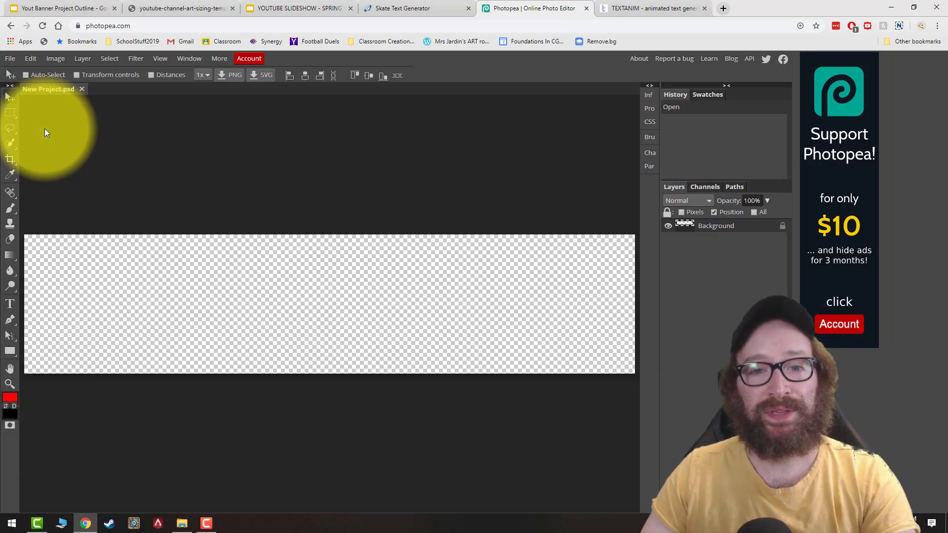
Step: Place the galaxy JPG into the banner and scale it to about 269% to cover the canvas
click(14, 59)
click(35, 104)
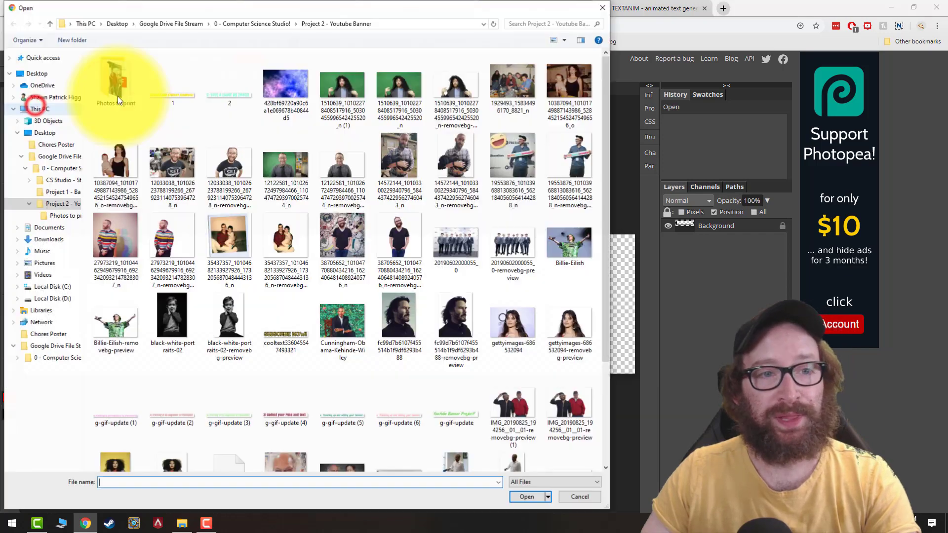
double_click(293, 79)
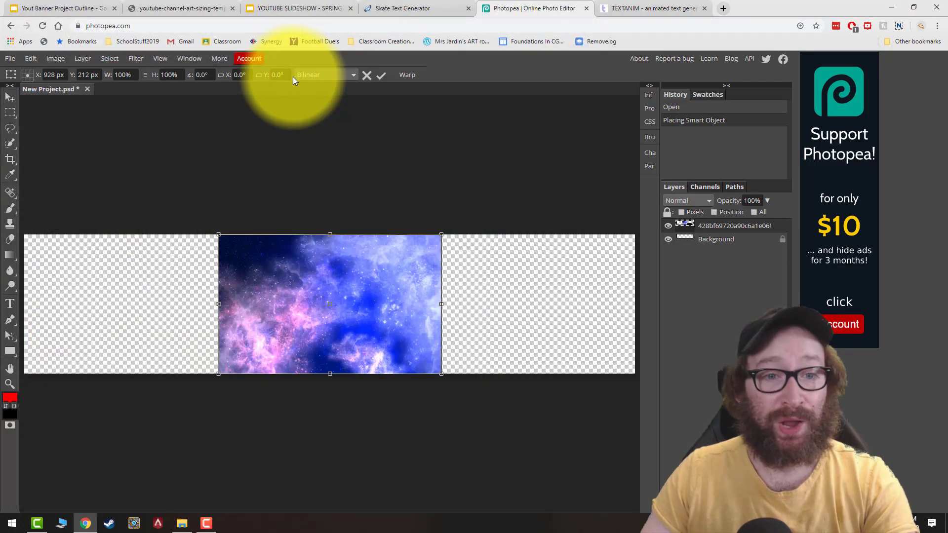
drag(441, 235, 821, 186)
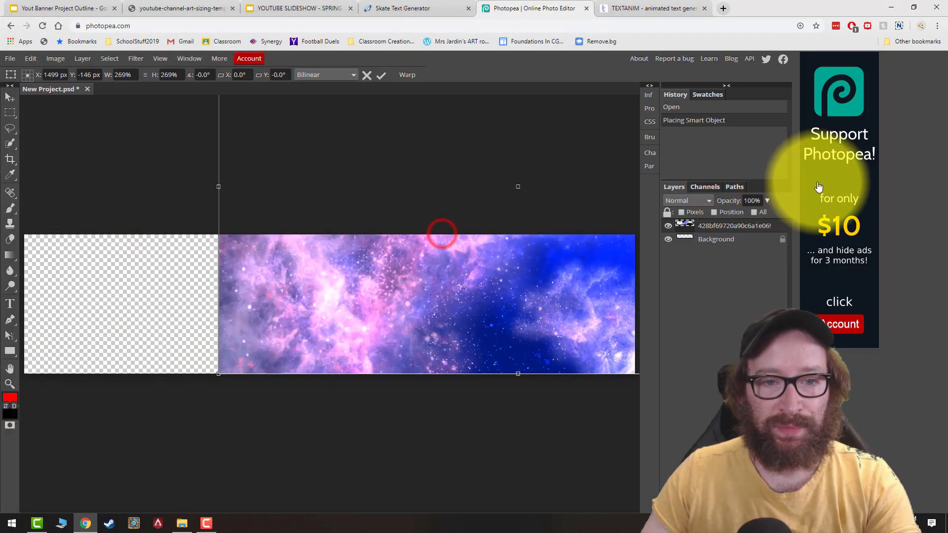
drag(536, 260, 338, 368)
key(Return)
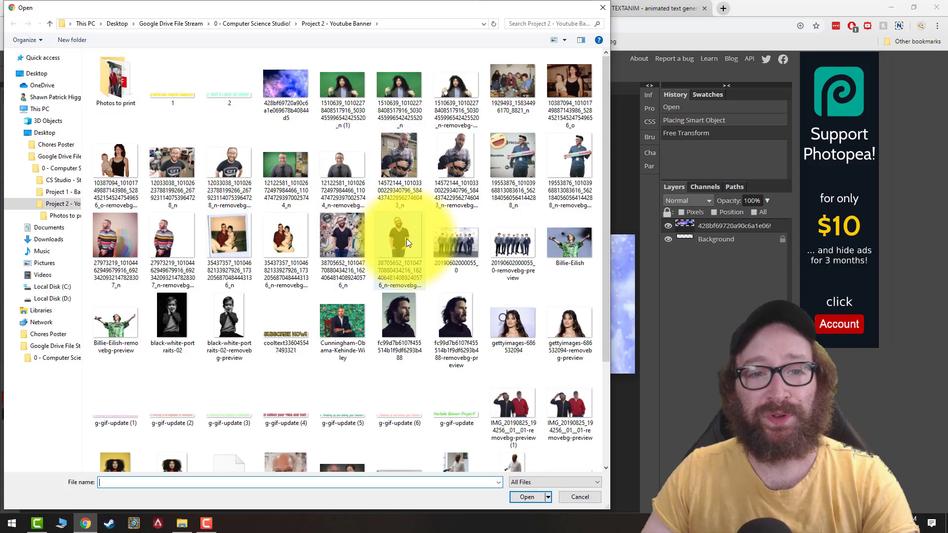
Step: Place cut-out person photos into the banner, one at the left edge
double_click(406, 238)
drag(316, 310, 64, 329)
click(380, 76)
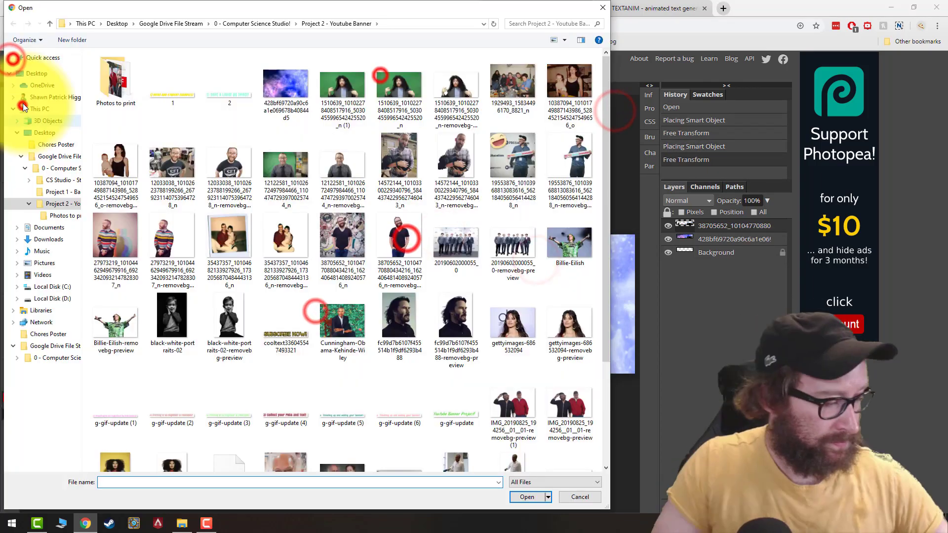
double_click(328, 313)
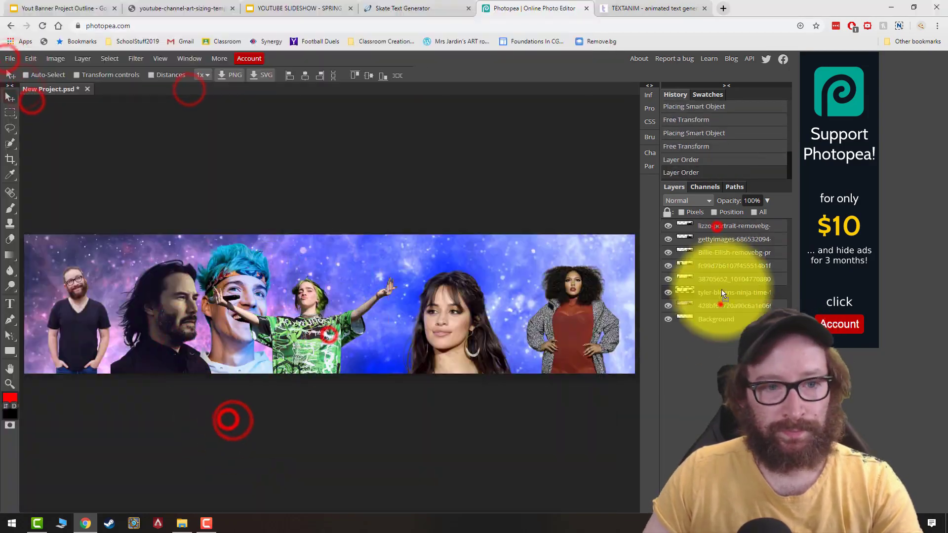
click(410, 338)
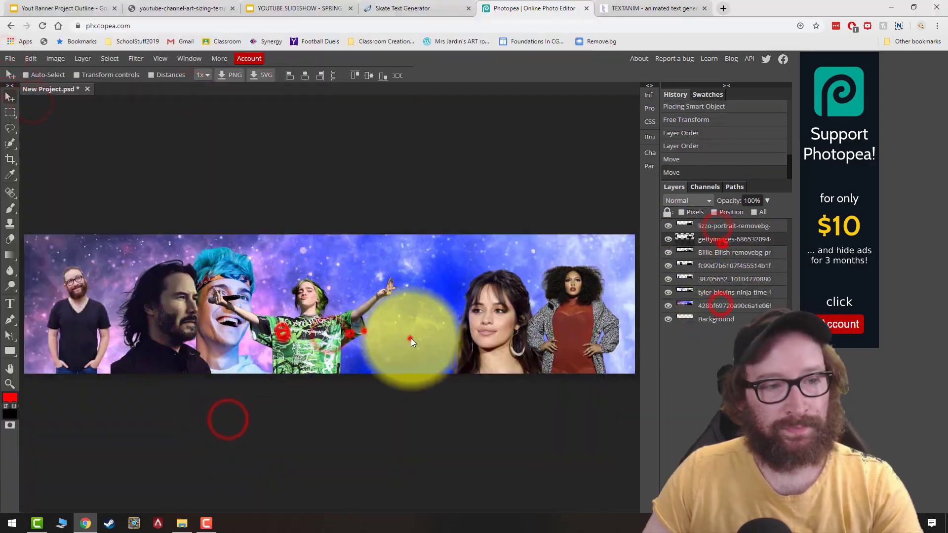
click(581, 344)
Step: Place the COMPUTER SCIENCE! logo in House Arryn style beside SUBSCRIBE NOW! and adjust its size
click(10, 58)
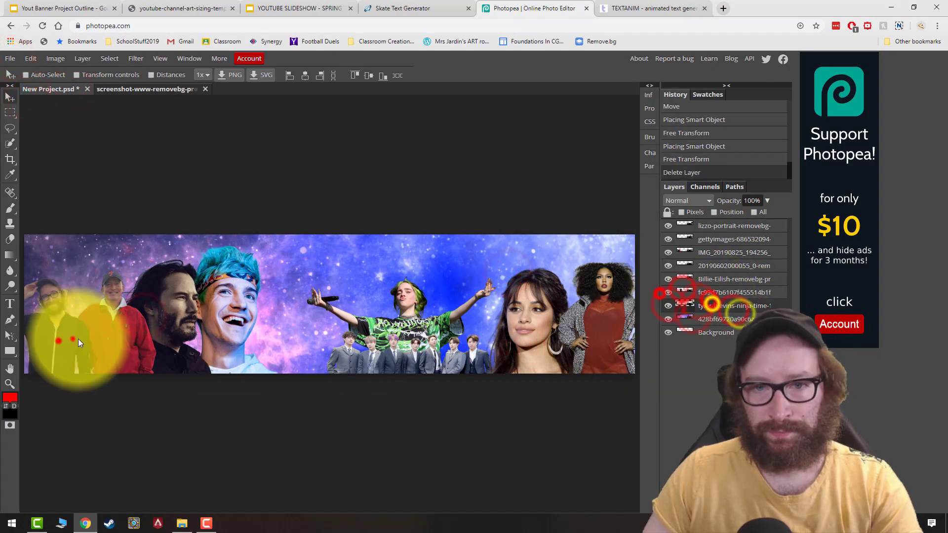
click(10, 58)
click(59, 85)
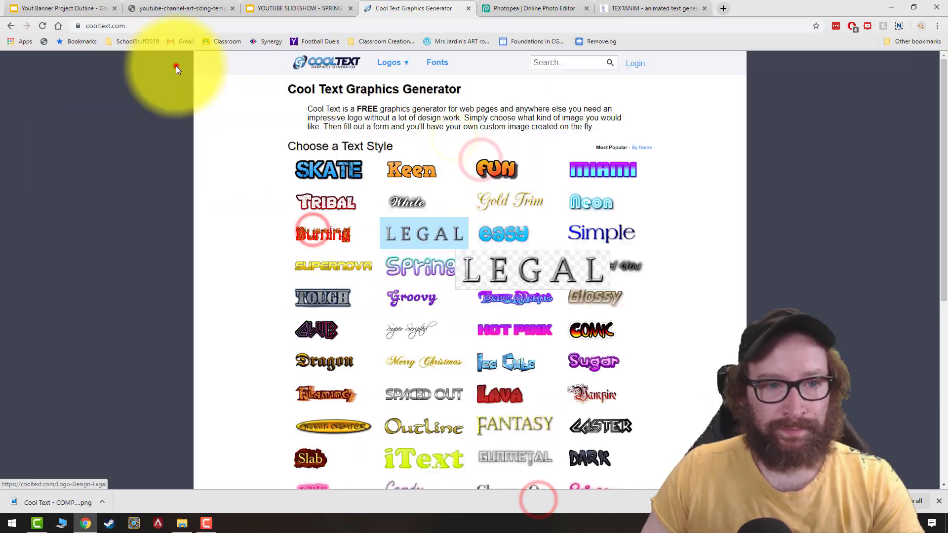
mouse_move(359, 232)
scroll(359, 232, down, 2)
click(424, 263)
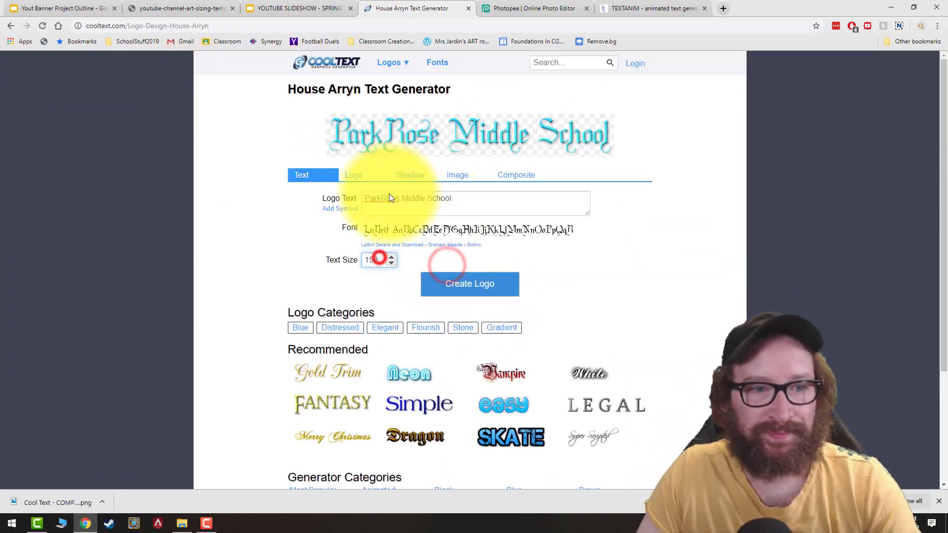
click(482, 204)
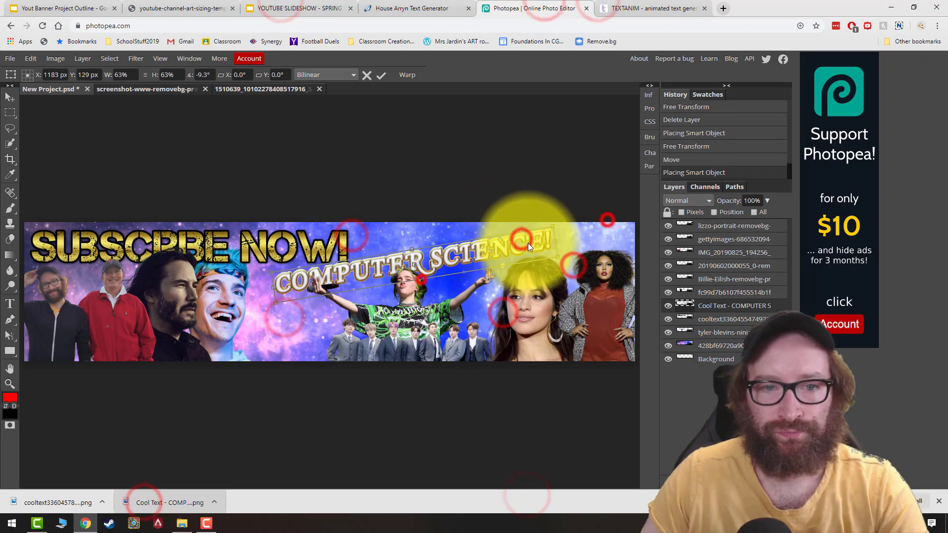
Step: Search images for 'youtube button' and bring up options for a chosen button image
click(430, 8)
text(youtube button)
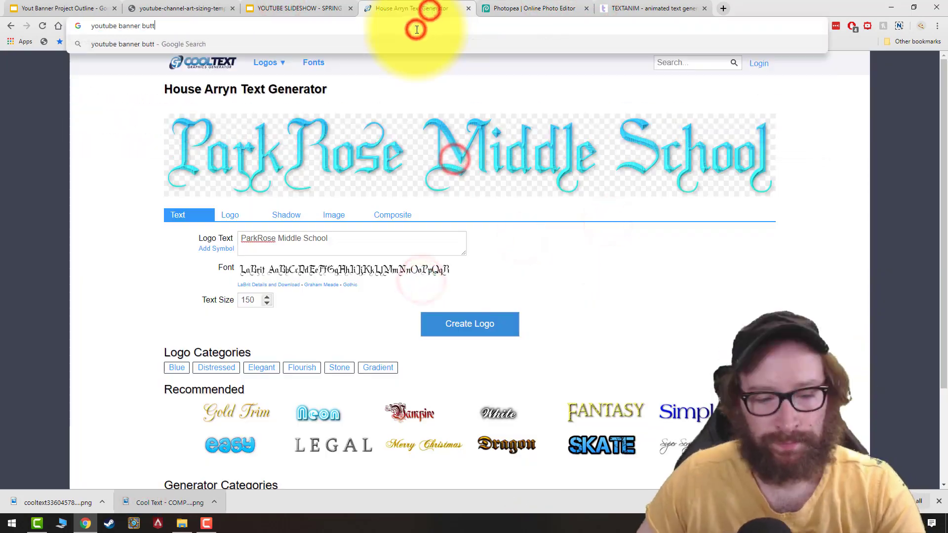
key(Return)
right_click(741, 137)
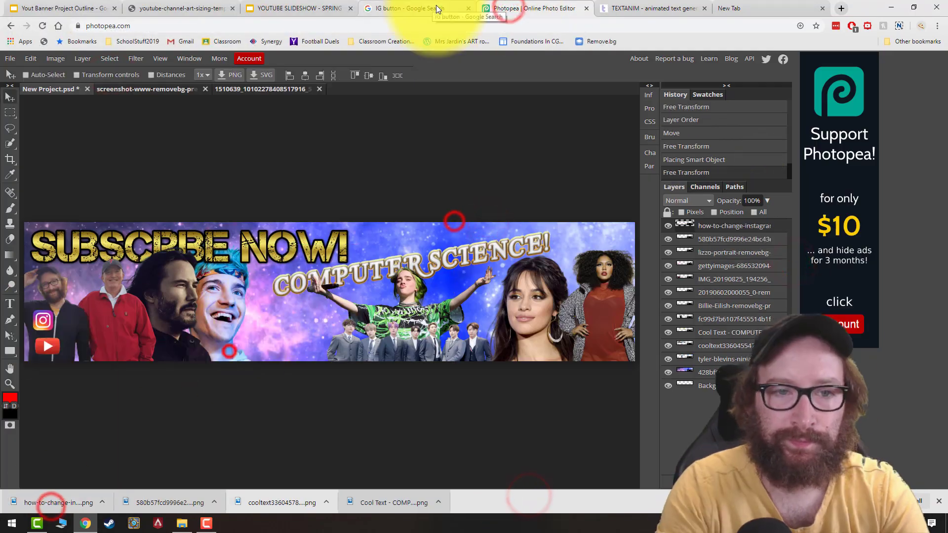
click(408, 9)
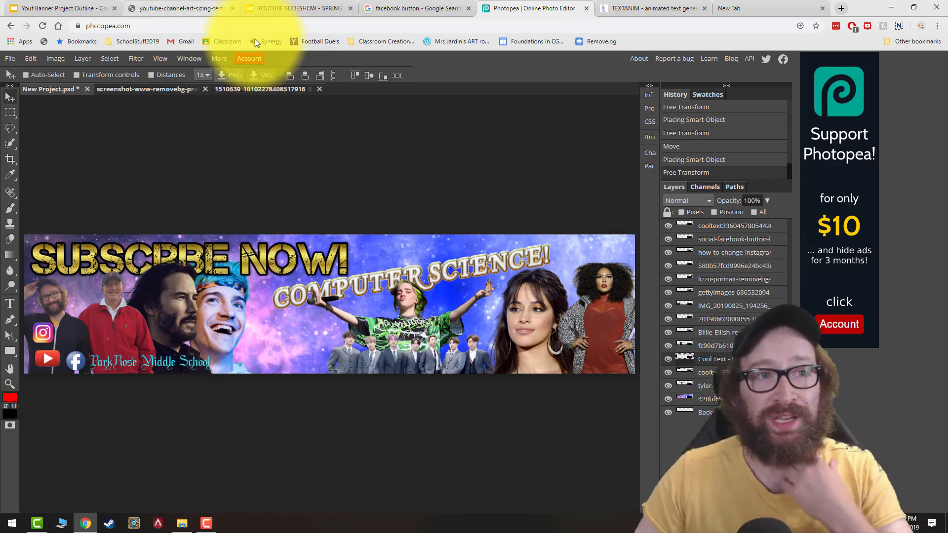
click(258, 8)
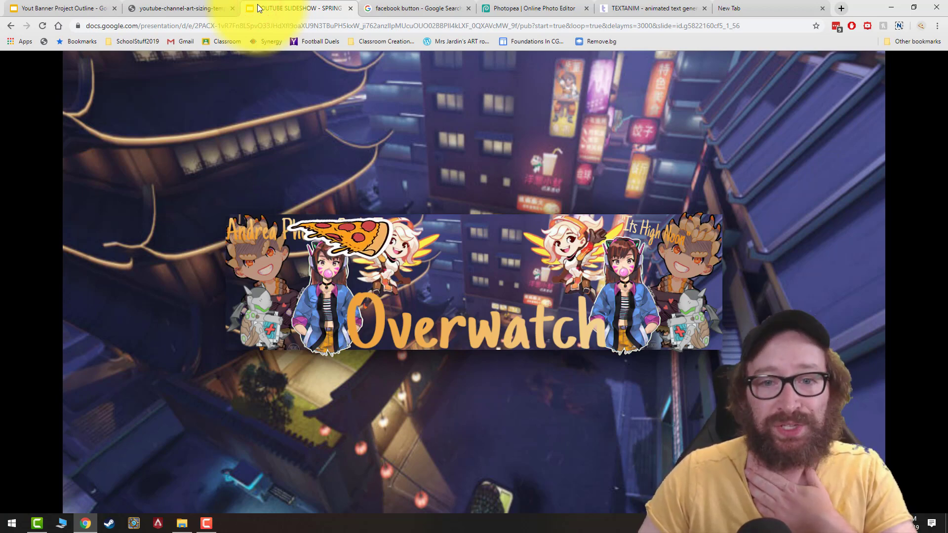
click(532, 7)
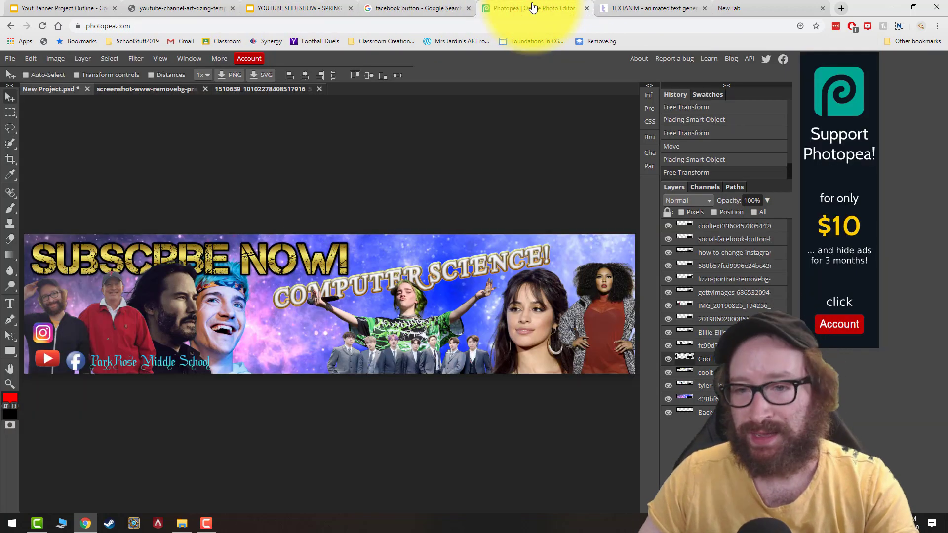
Step: Raise the green-shirt figure's layer to the top and place her in front of the right-hand woman
drag(402, 328, 467, 328)
click(586, 105)
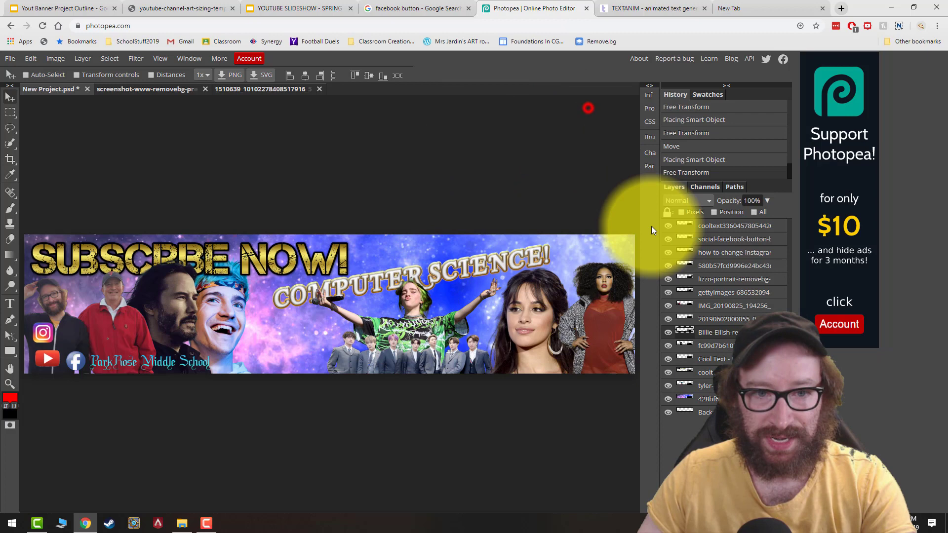
drag(708, 336, 698, 224)
drag(500, 336, 584, 350)
Step: Duplicate the green-shirt figure, flip the copy horizontally, and move it to mid-banner
right_click(696, 226)
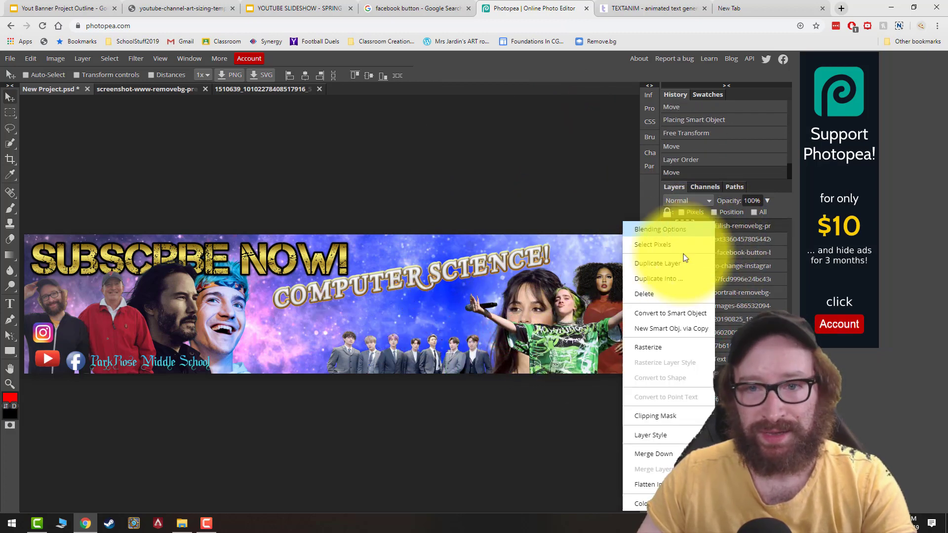
click(669, 267)
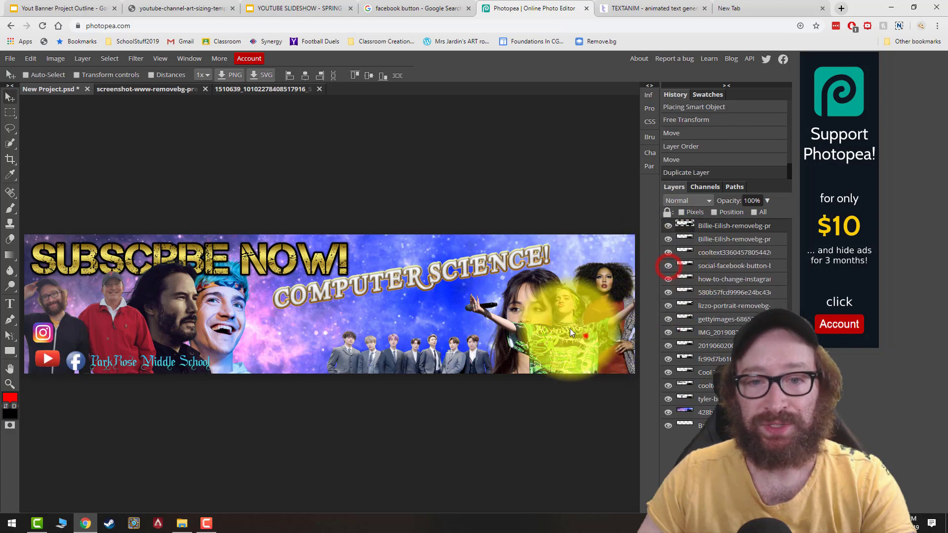
drag(585, 335, 117, 321)
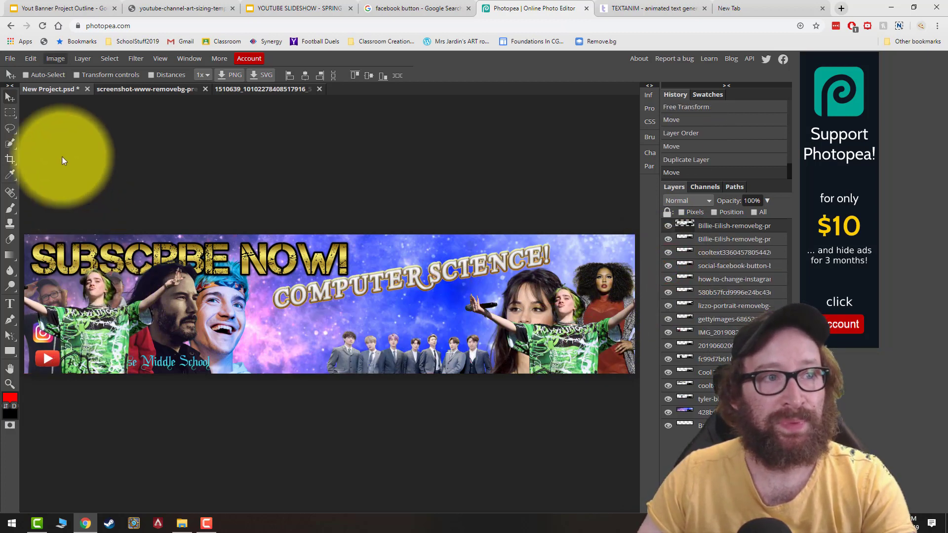
click(28, 58)
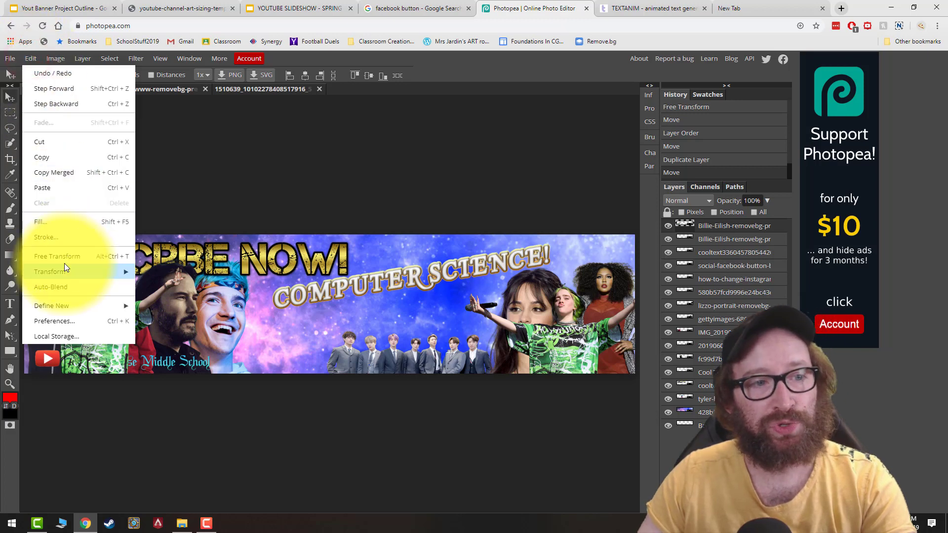
mouse_move(65, 270)
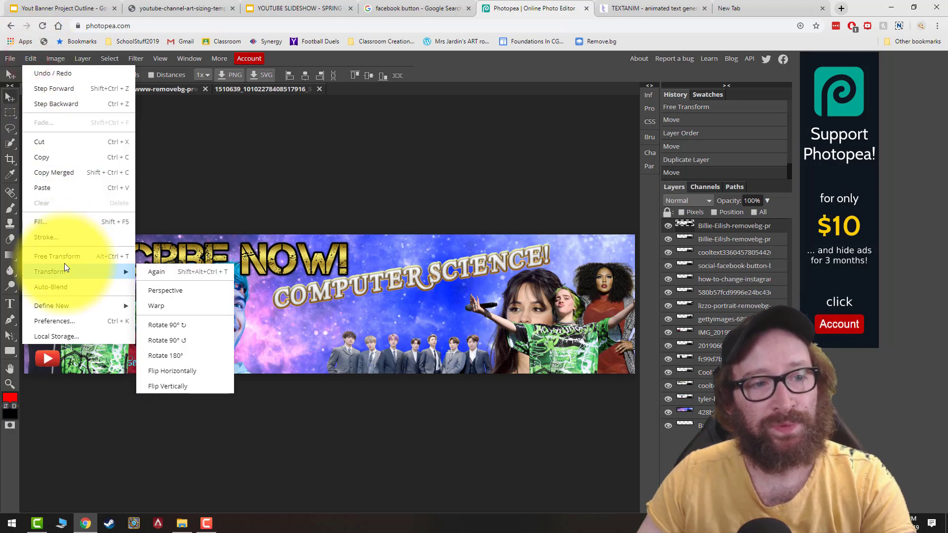
click(191, 371)
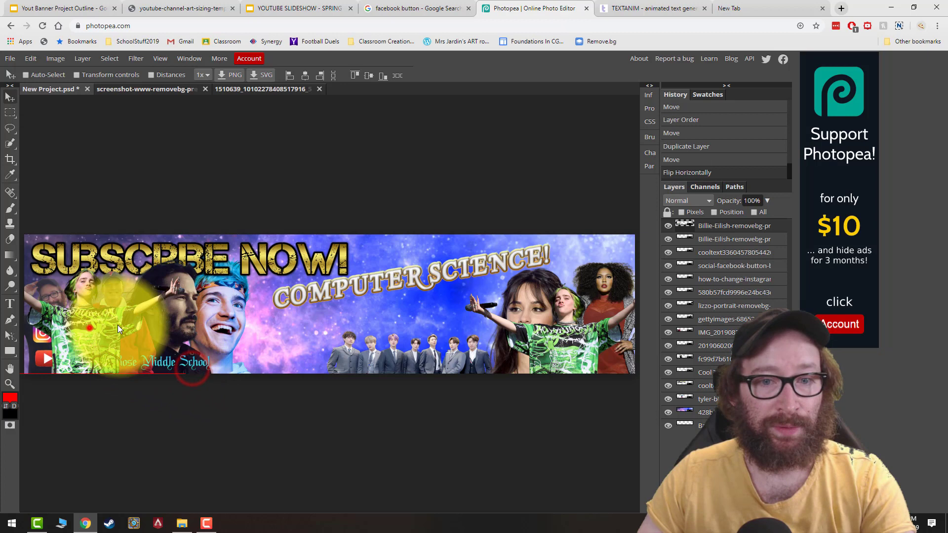
drag(118, 325, 383, 351)
Step: Undo the centre move, lower one green-shirt layer, and place it between the two men at left
key(ctrl+z)
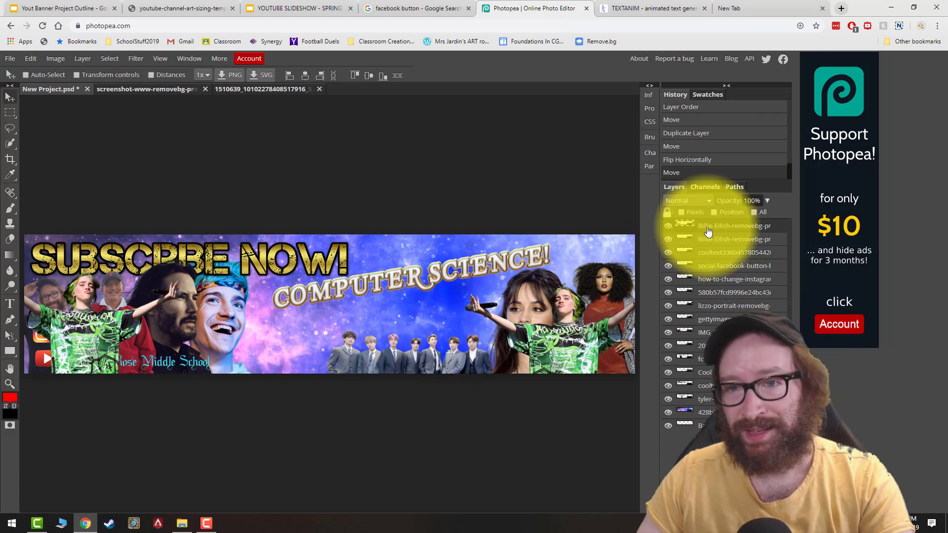
drag(712, 226, 711, 345)
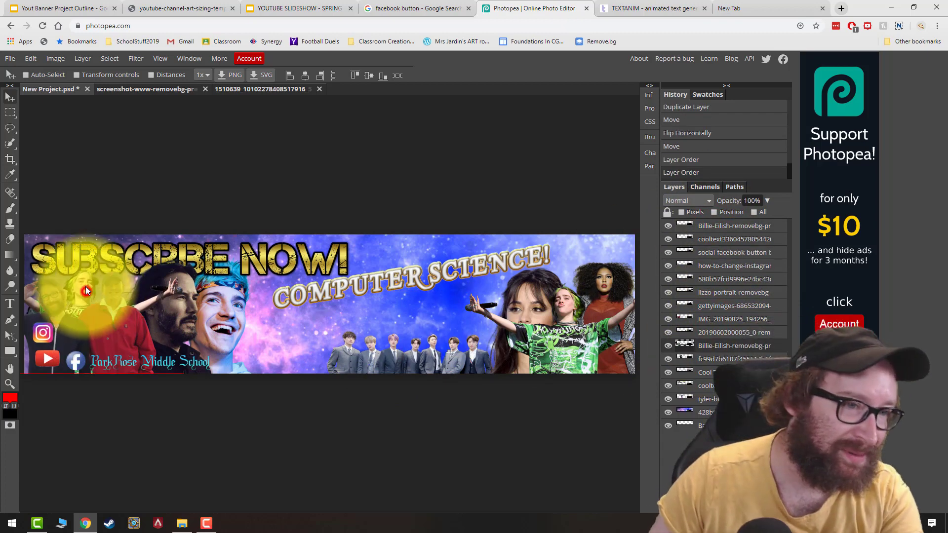
drag(85, 291, 80, 288)
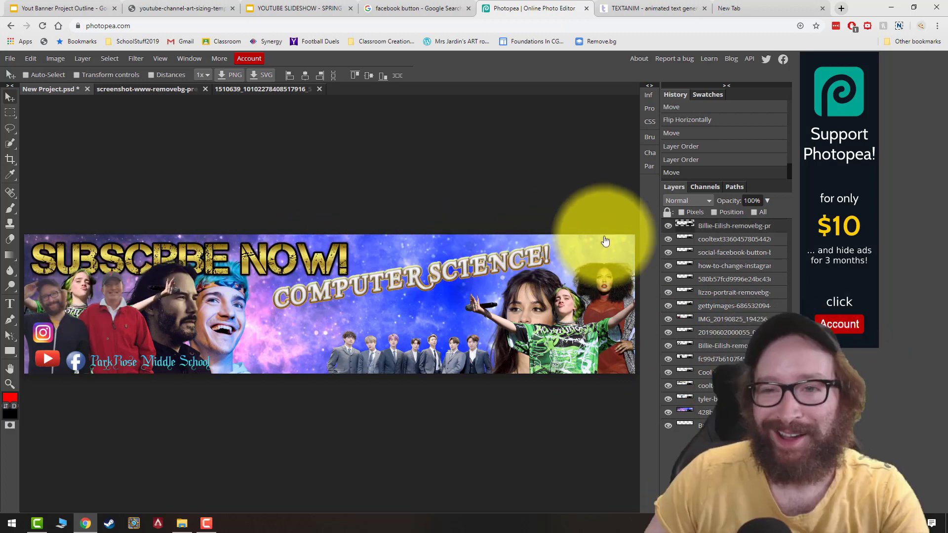
Step: Push the other green-shirt figure behind the right-hand woman and raise the SUBSCRIBE NOW! text layer
drag(706, 225, 710, 318)
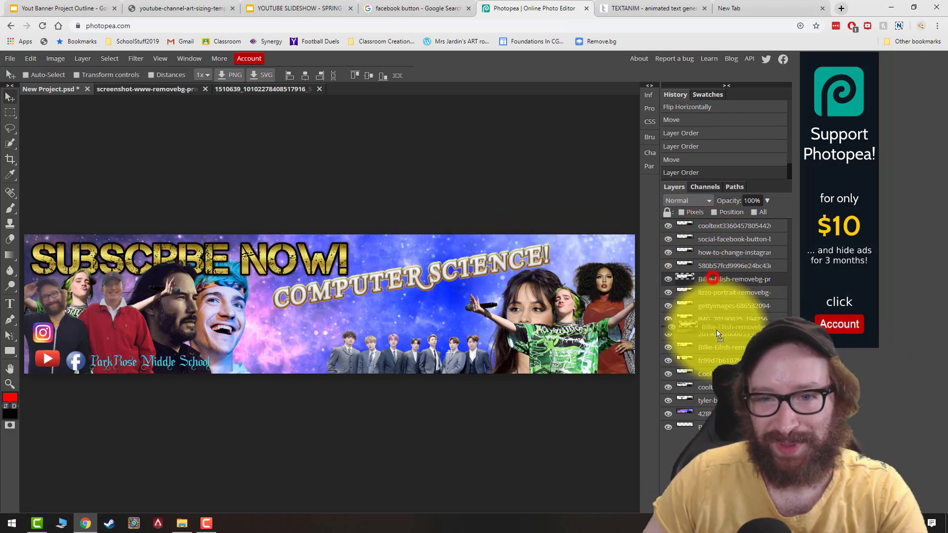
drag(580, 268, 567, 247)
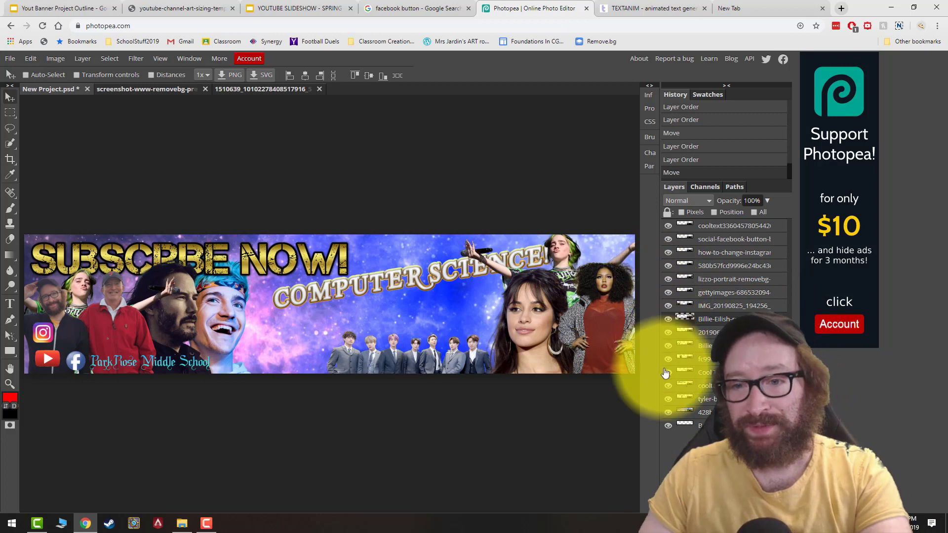
double_click(668, 386)
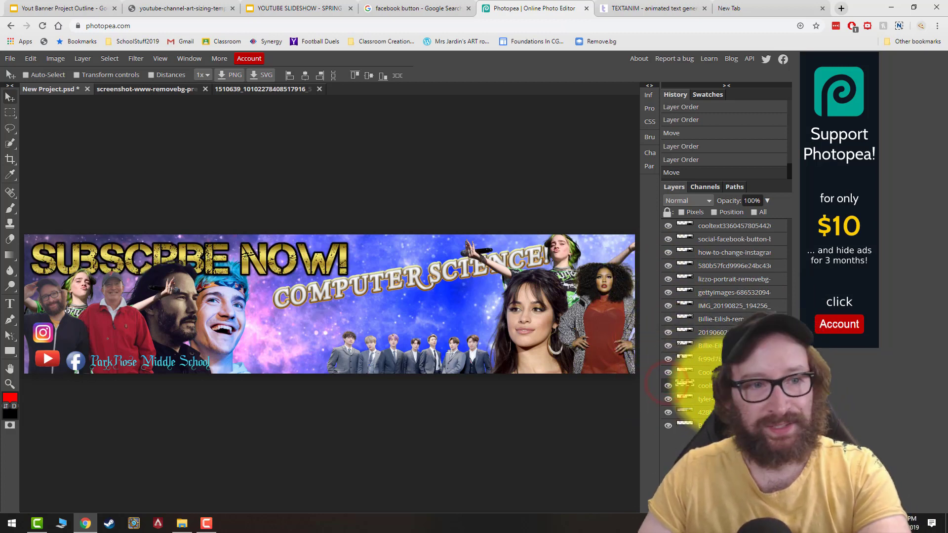
drag(703, 387, 716, 352)
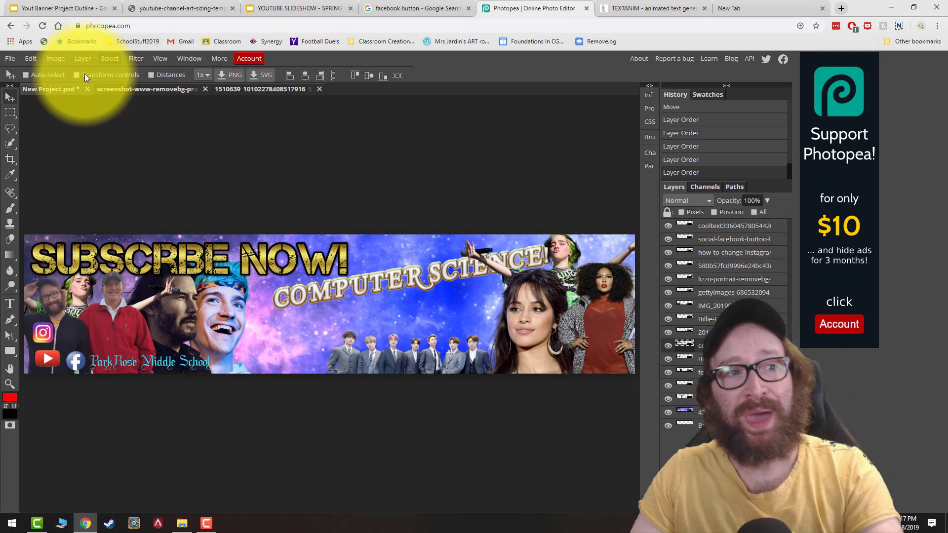
Step: Apply a Hue/Saturation hue shift of -131 to turn the SUBSCRIBE NOW! heading purple
click(60, 61)
mouse_move(67, 76)
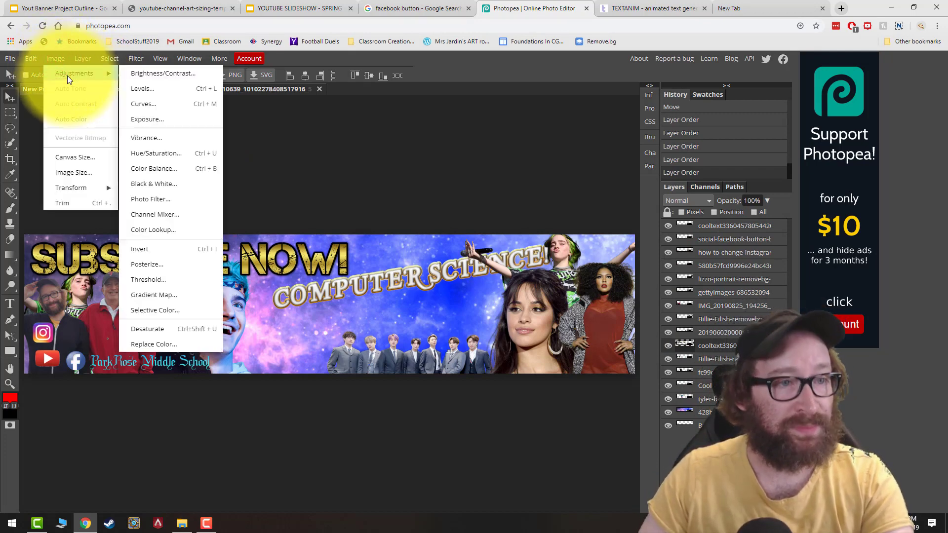
click(156, 153)
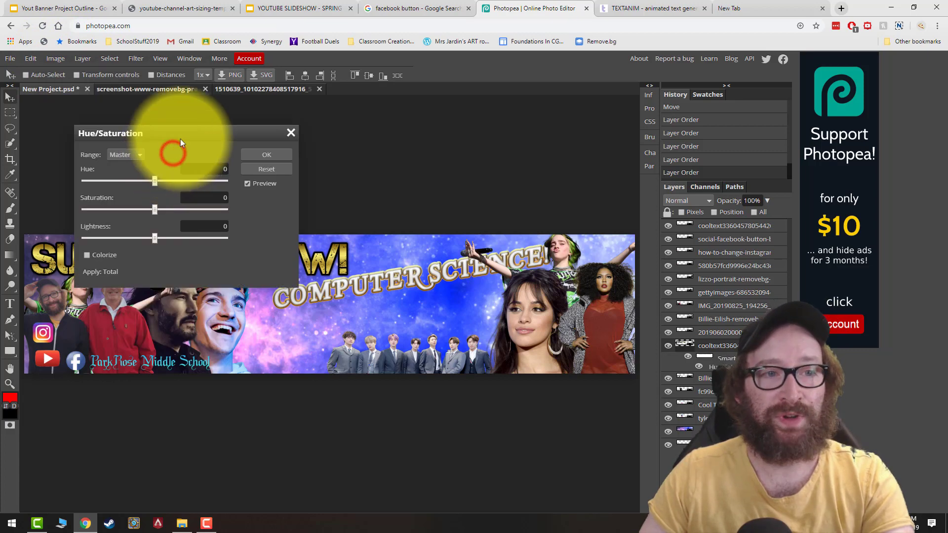
drag(181, 134, 490, 201)
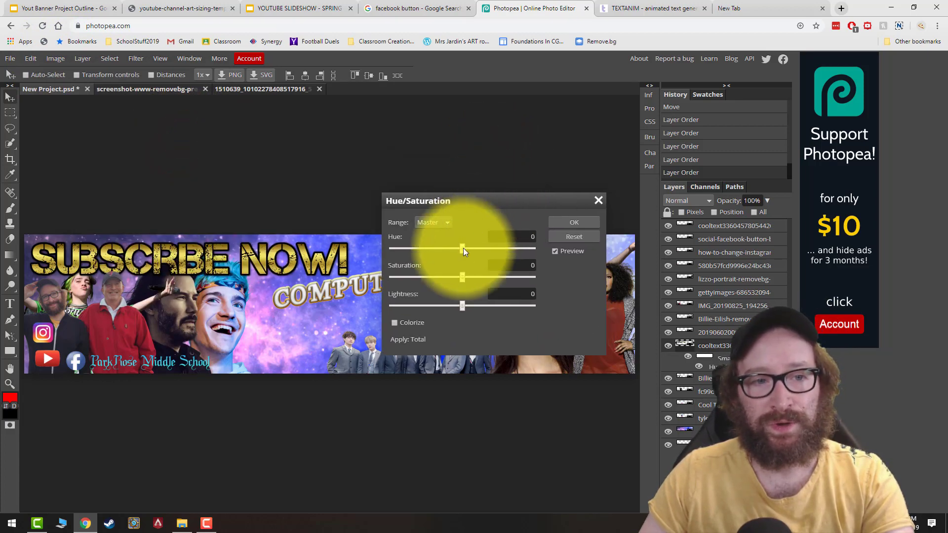
drag(463, 248, 412, 251)
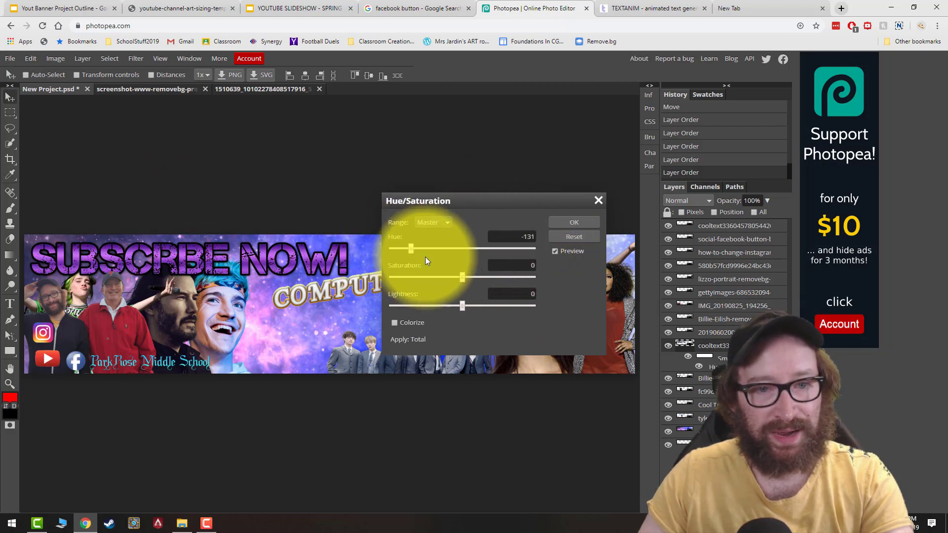
key(Return)
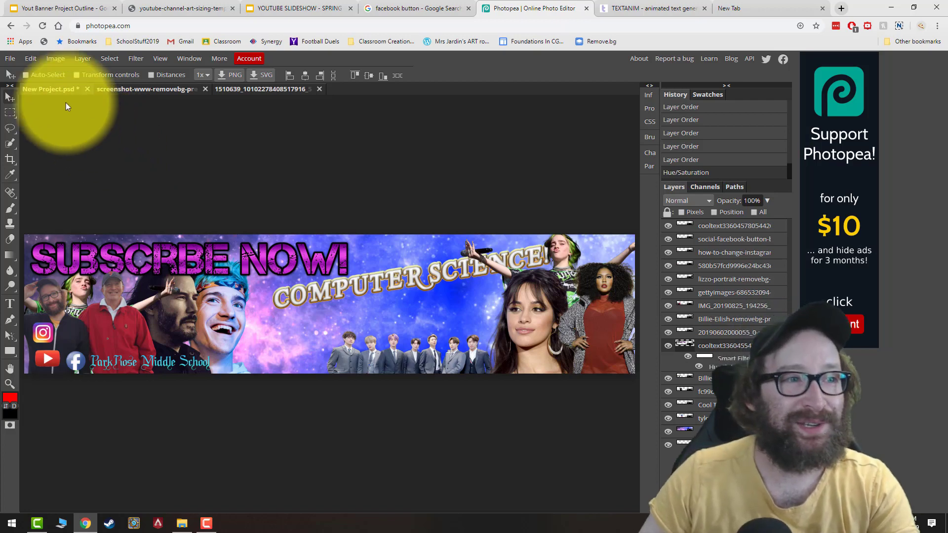
Step: Save the banner as a PSD named 'Project 2 - Youtube Banner Small'
click(8, 58)
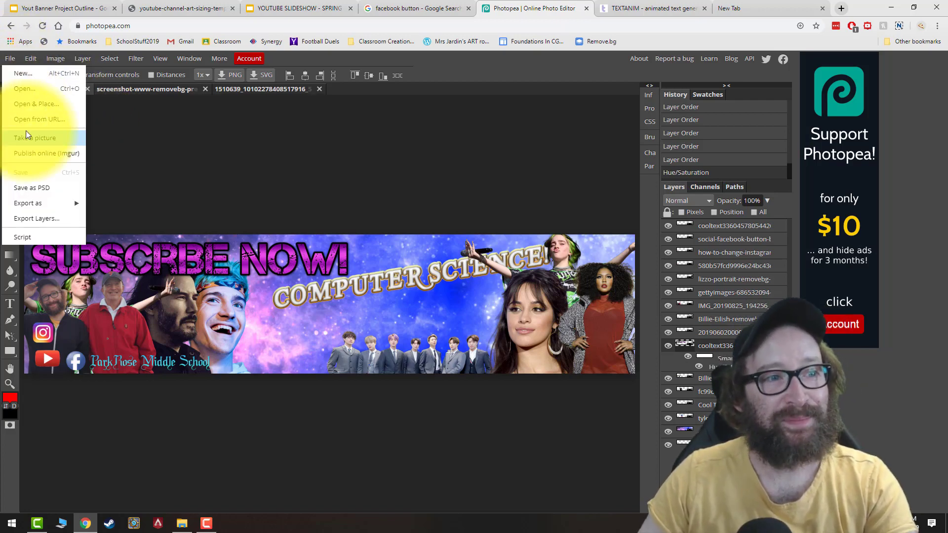
click(40, 189)
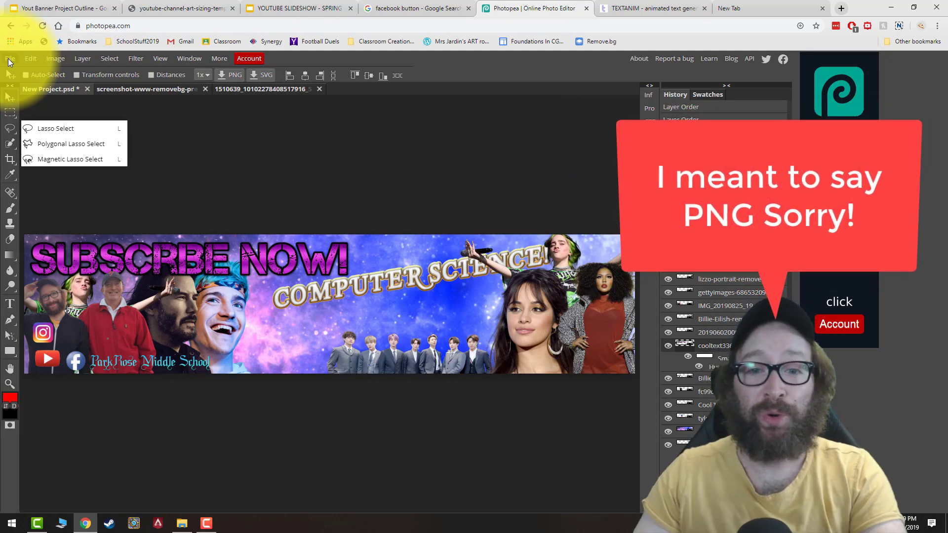
Step: Export the banner as a PNG named 'Project 2 Youtube Banner Small PNG'
click(8, 58)
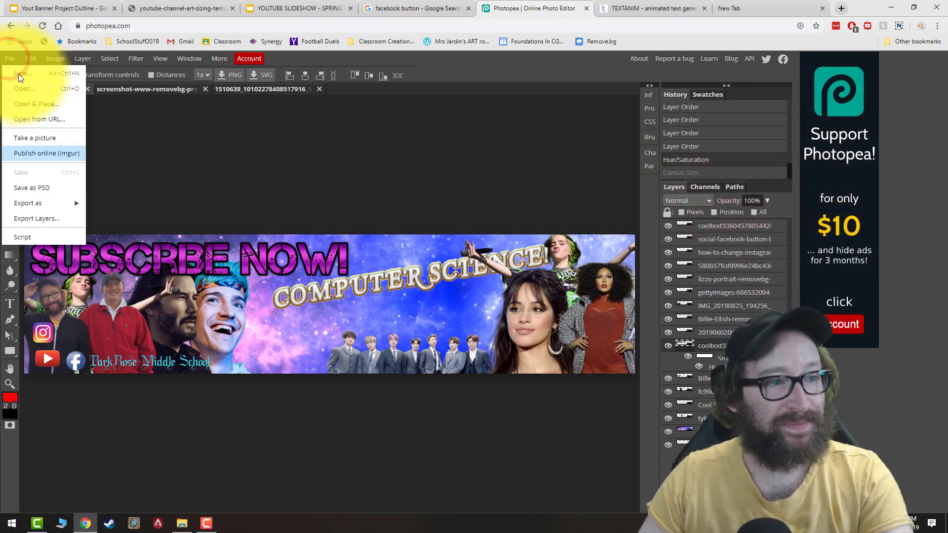
mouse_move(74, 203)
click(103, 201)
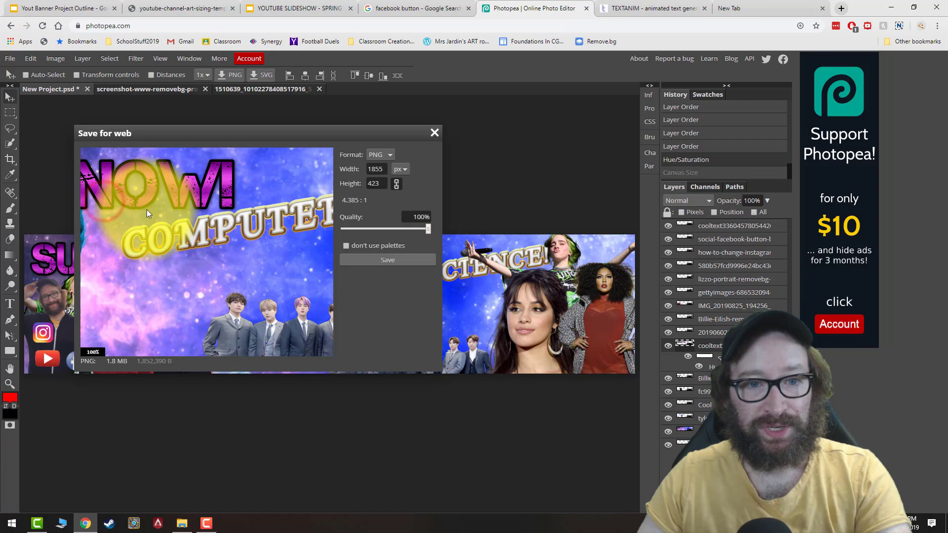
click(403, 260)
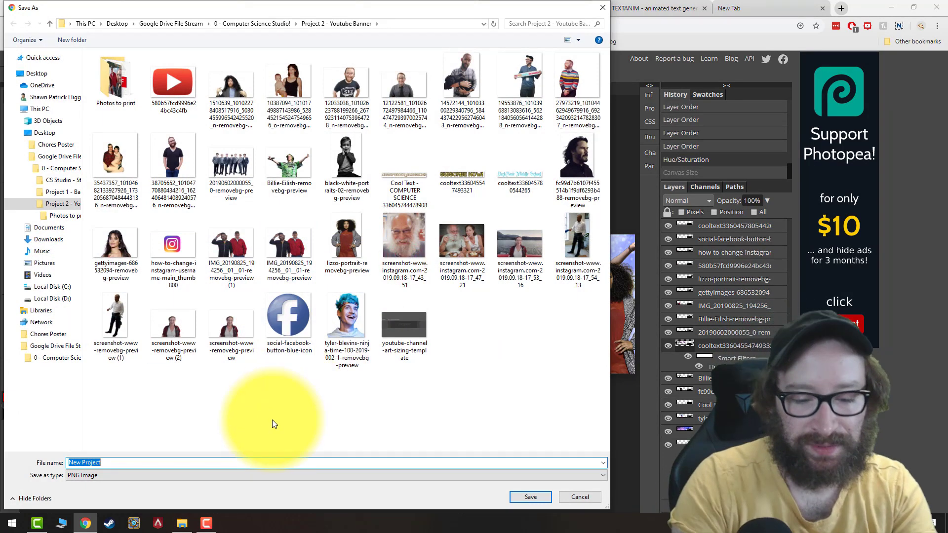
text(Project 2 Youtub)
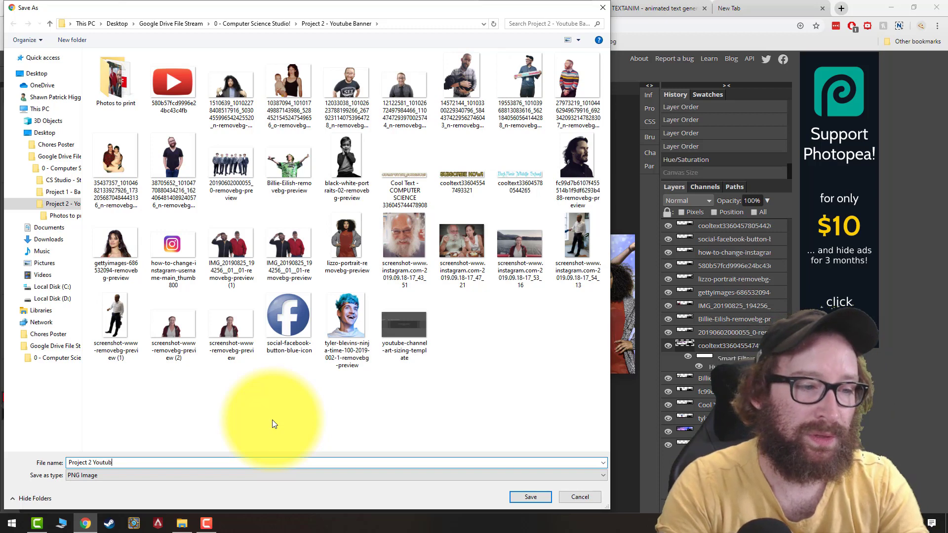
text(e Banner Smal)
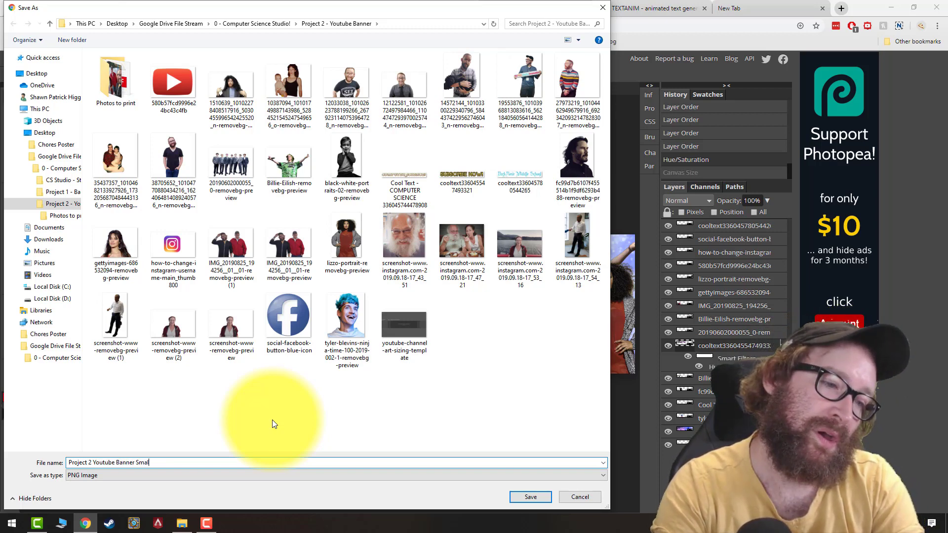
text(l PNG)
key(Return)
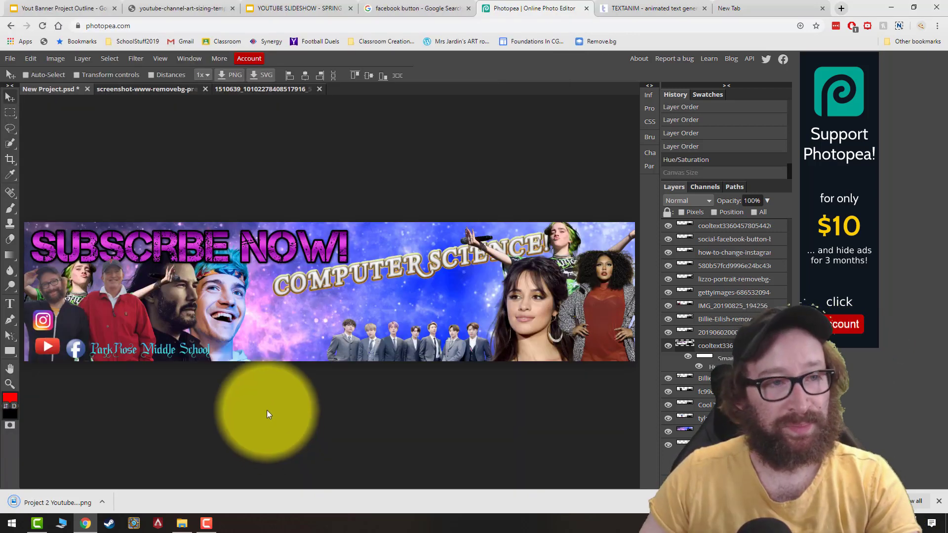
Step: Close all documents without saving, then reopen the exported banner PNG from the computer
click(86, 88)
click(519, 91)
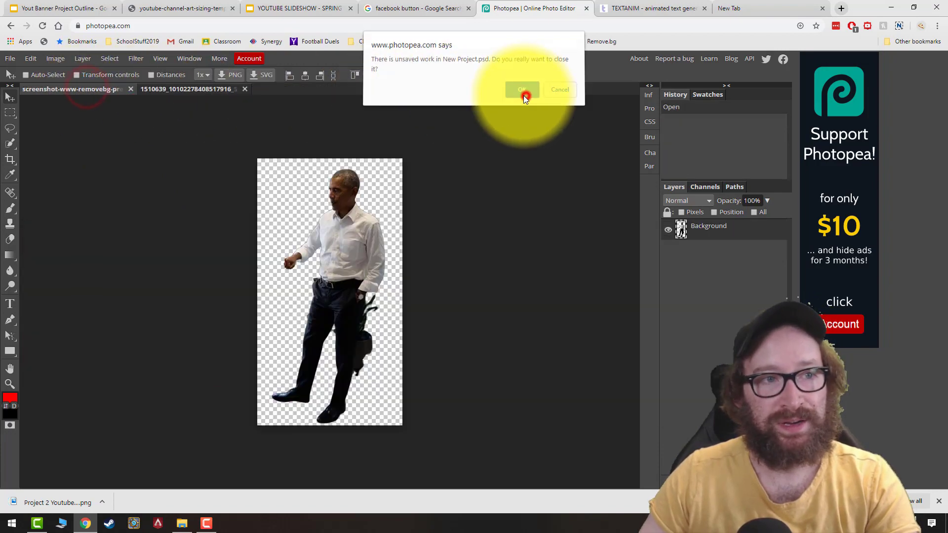
click(524, 96)
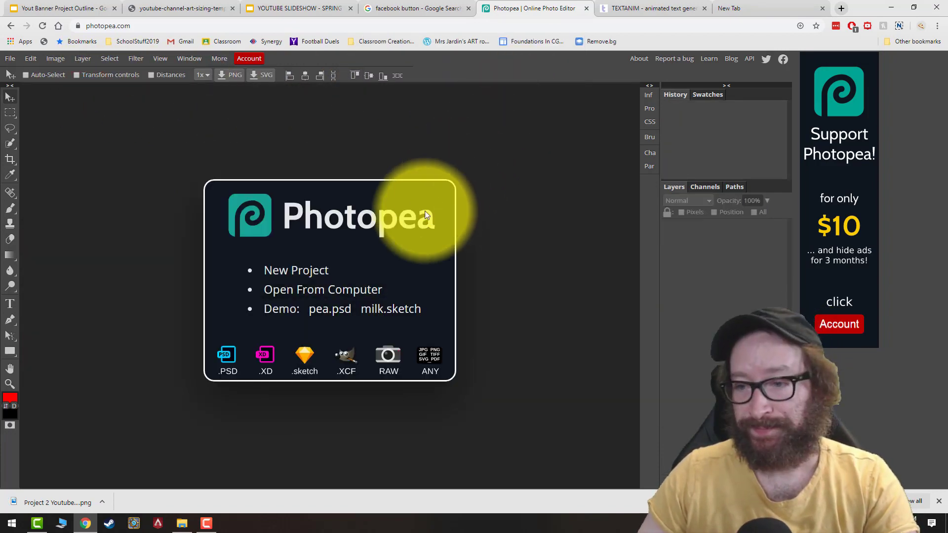
click(349, 300)
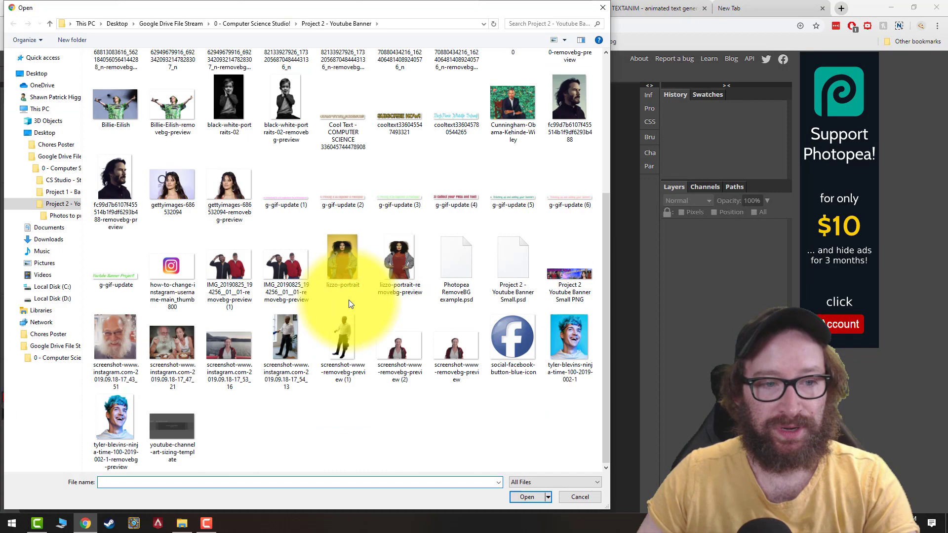
scroll(348, 300, down, 5)
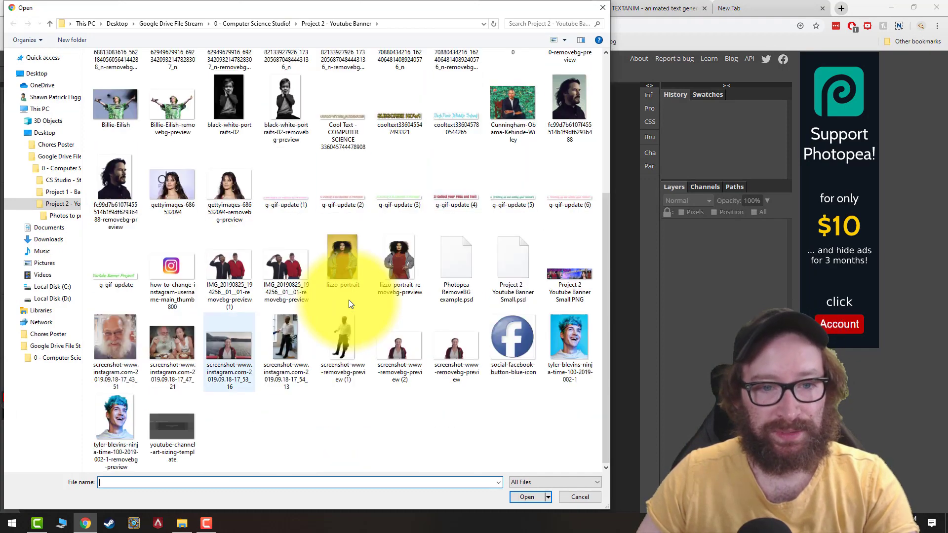
double_click(457, 307)
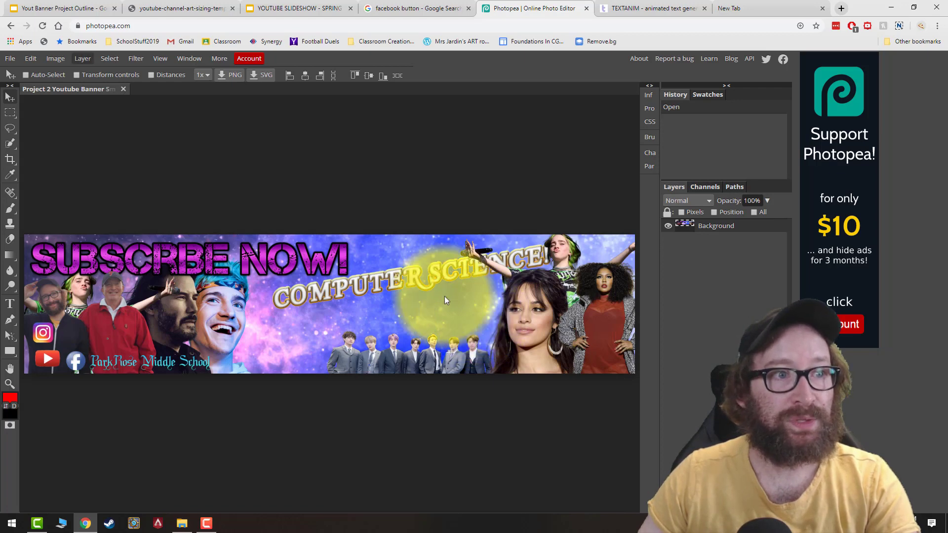
Step: Enlarge the canvas to 2560×1440 using the channel art template as reference
click(53, 59)
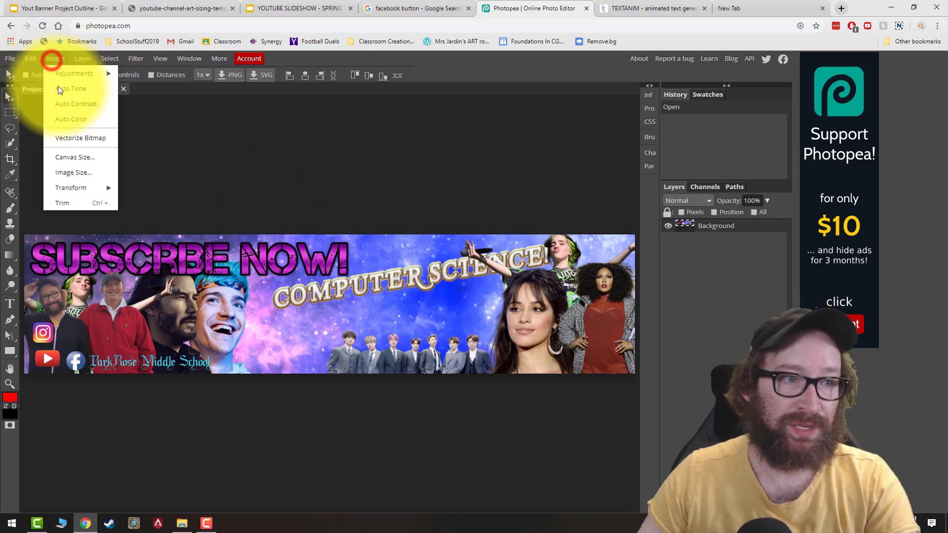
click(75, 157)
click(179, 6)
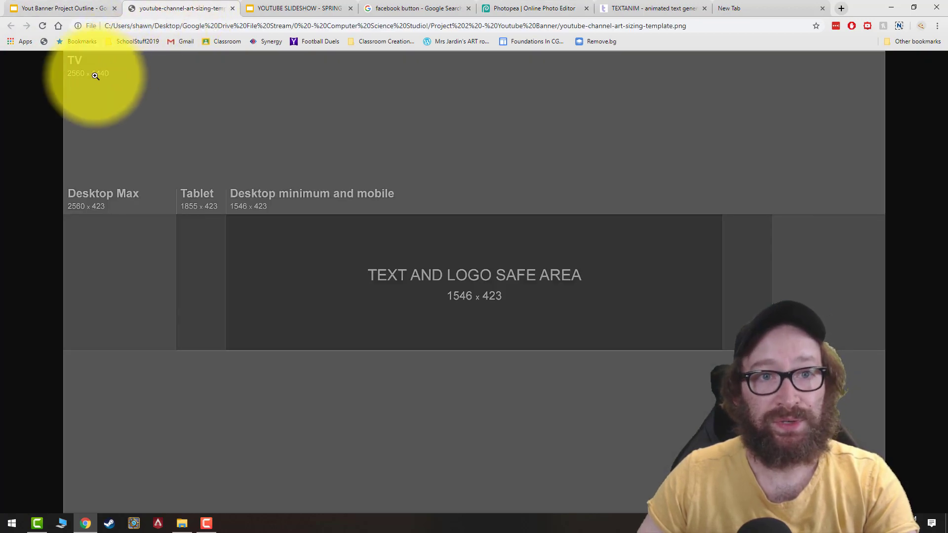
click(544, 7)
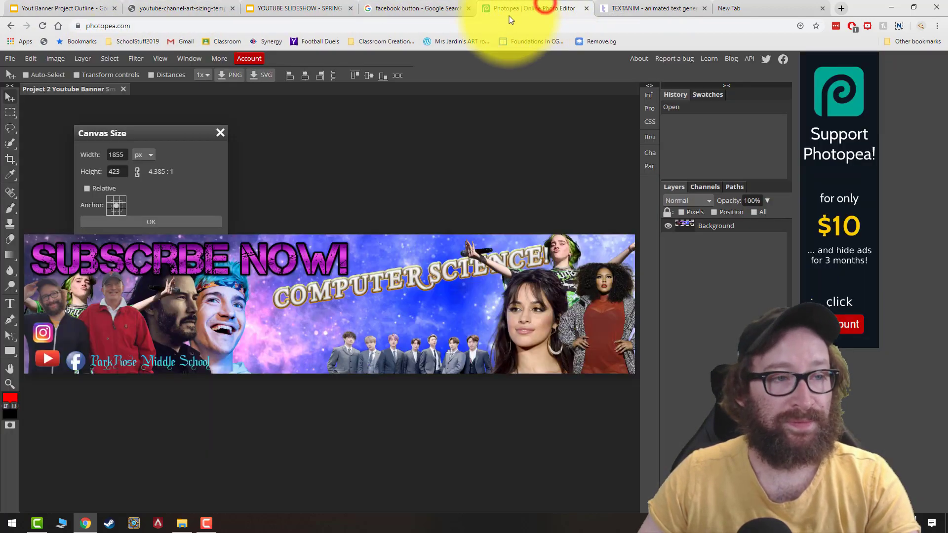
double_click(126, 154)
text(2560)
click(120, 171)
text(1)
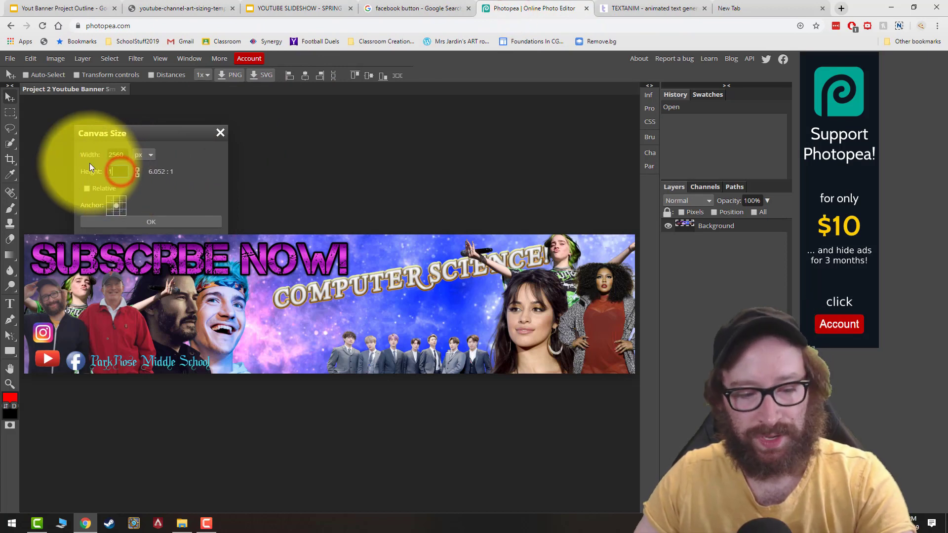
text(440)
click(145, 222)
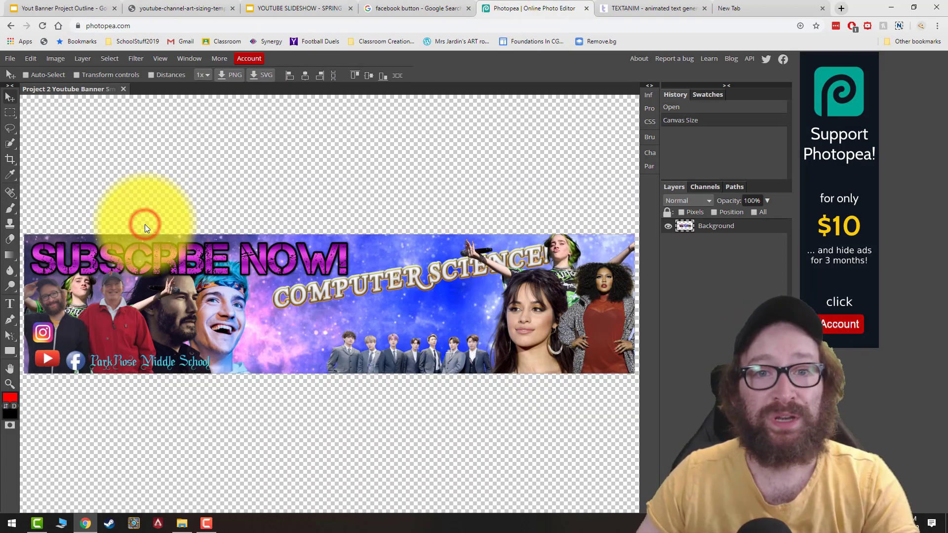
Step: Add a layer beneath the banner, place the galaxy image, and stretch it to fill the canvas
key(z)
click(24, 342)
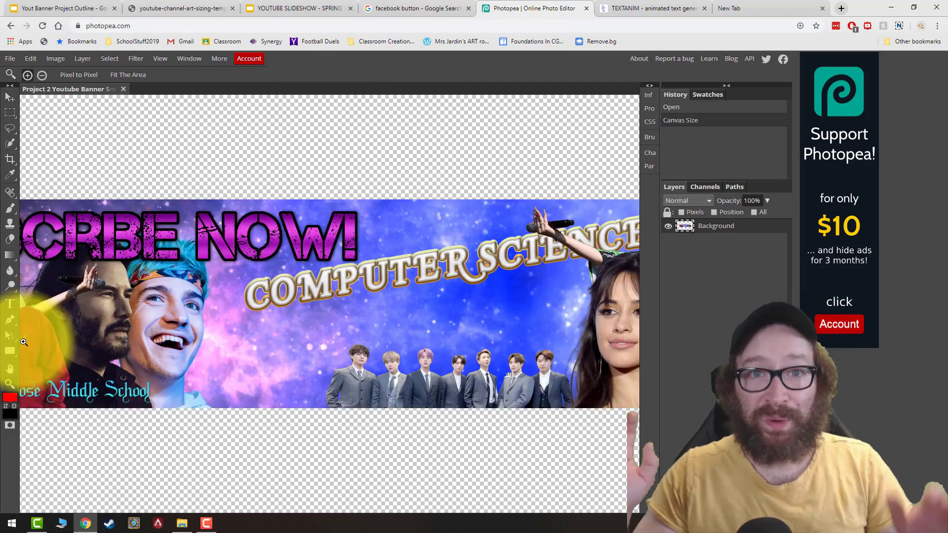
click(10, 385)
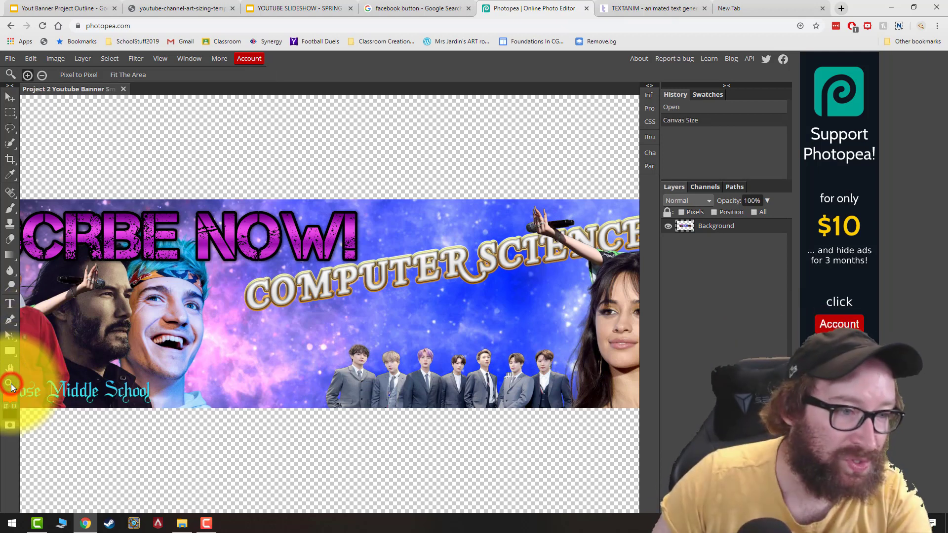
right_click(292, 266)
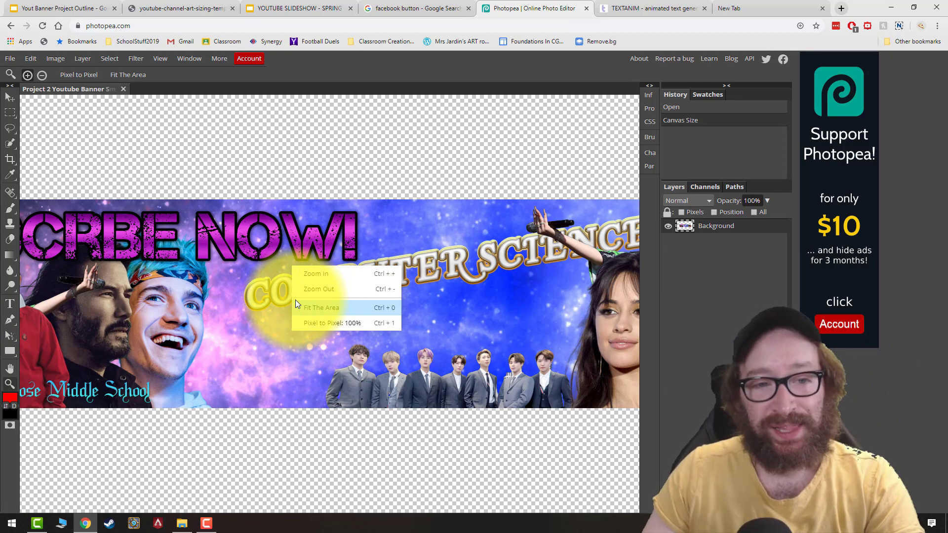
click(329, 309)
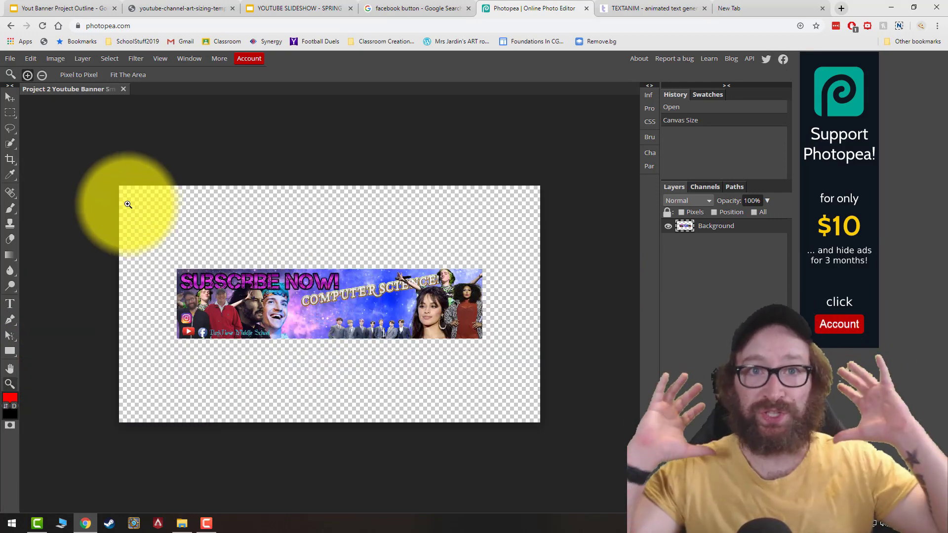
key(ctrl+shift+n)
key(ctrl+bracketleft)
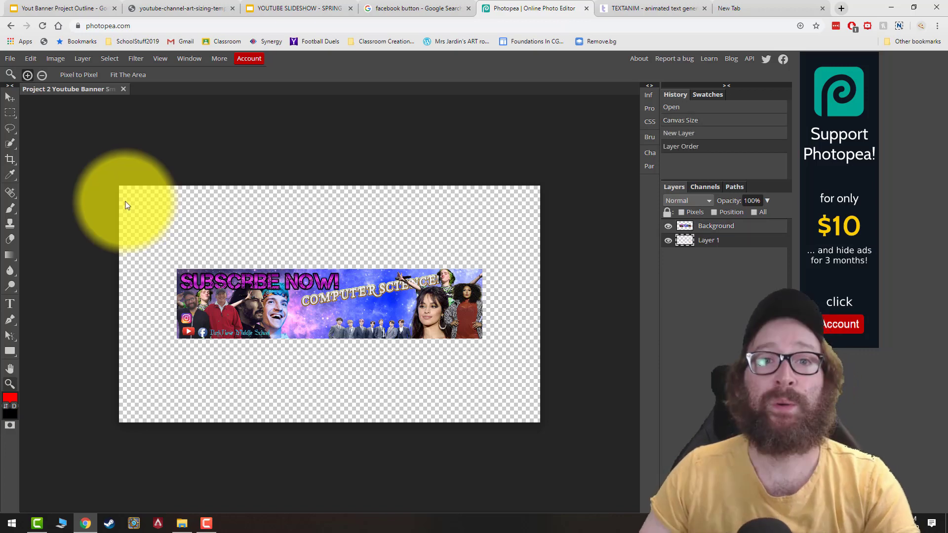
click(11, 58)
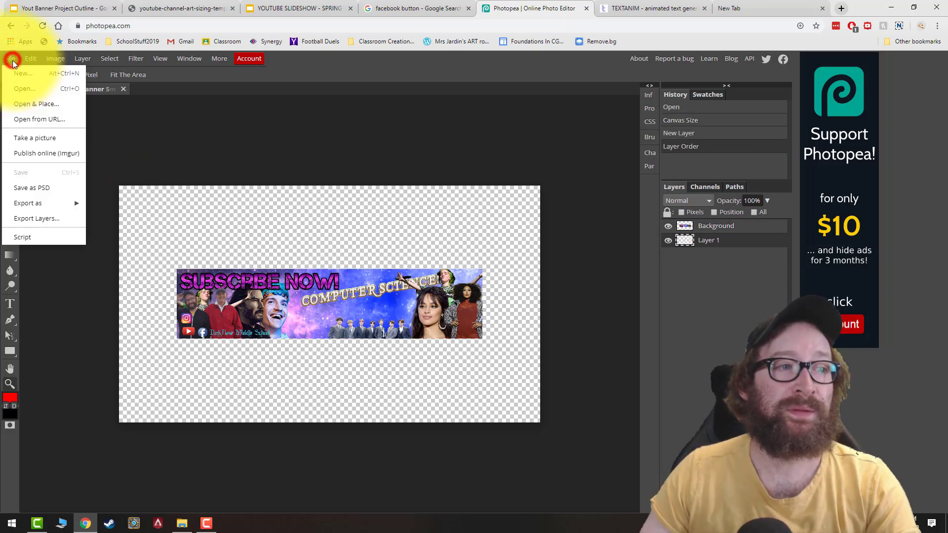
click(24, 100)
double_click(285, 88)
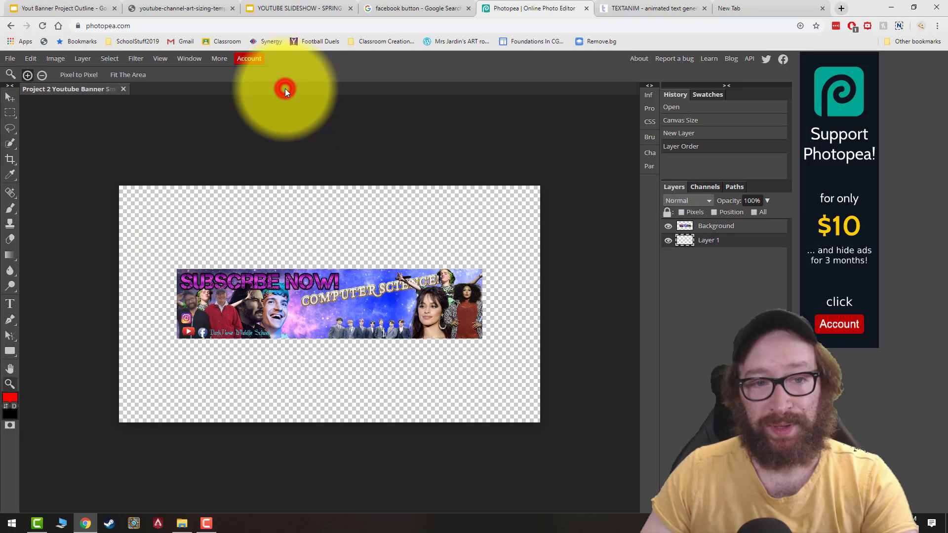
drag(135, 182, 114, 180)
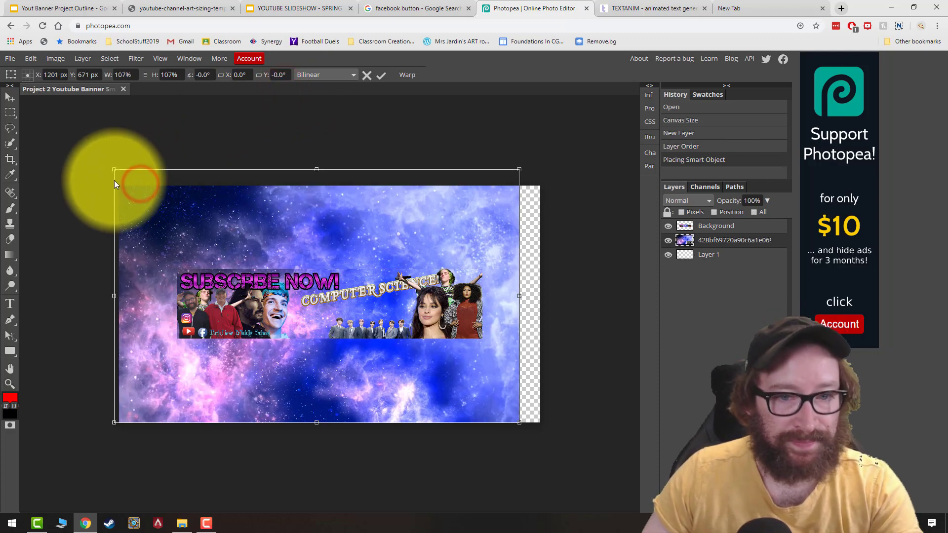
key(Return)
key(z)
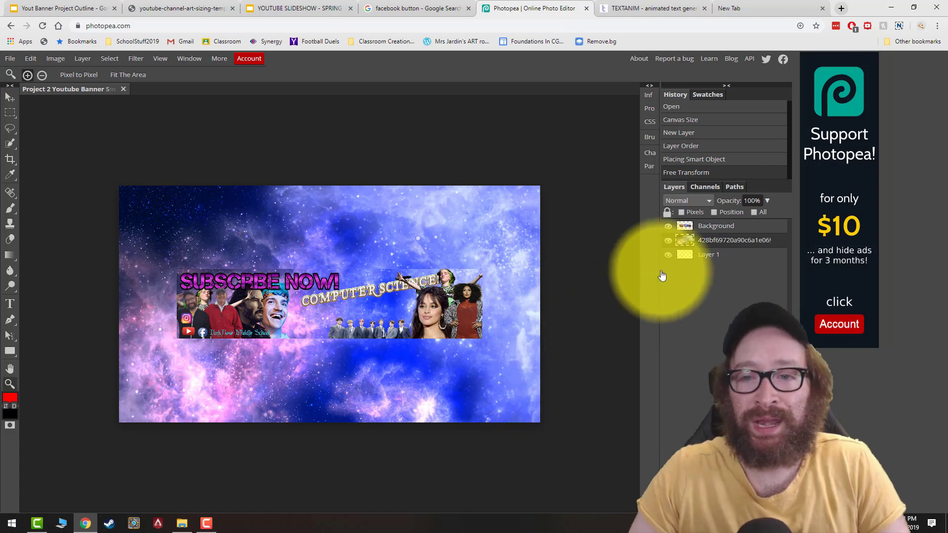
Step: Give the banner layer a black drop shadow with greater distance, spread and size, and lower opacity
click(703, 228)
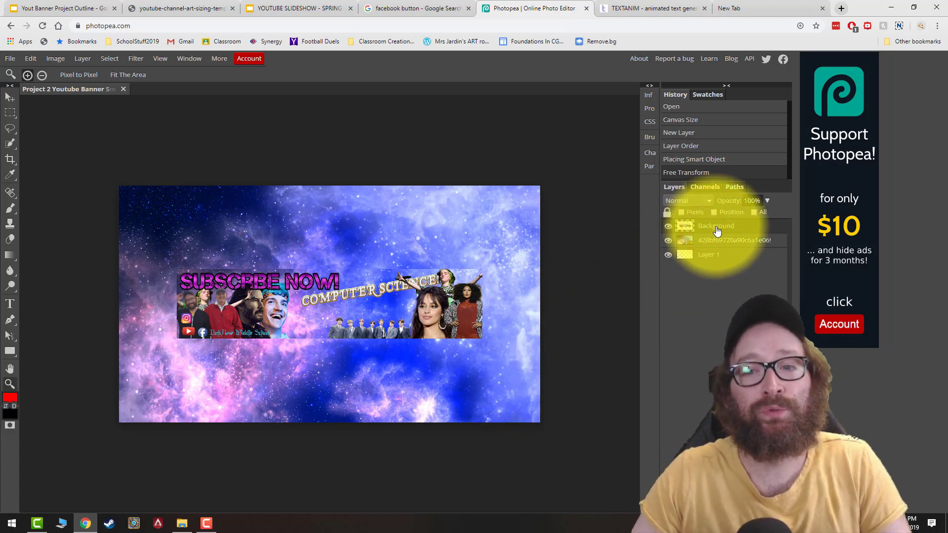
right_click(699, 229)
click(661, 229)
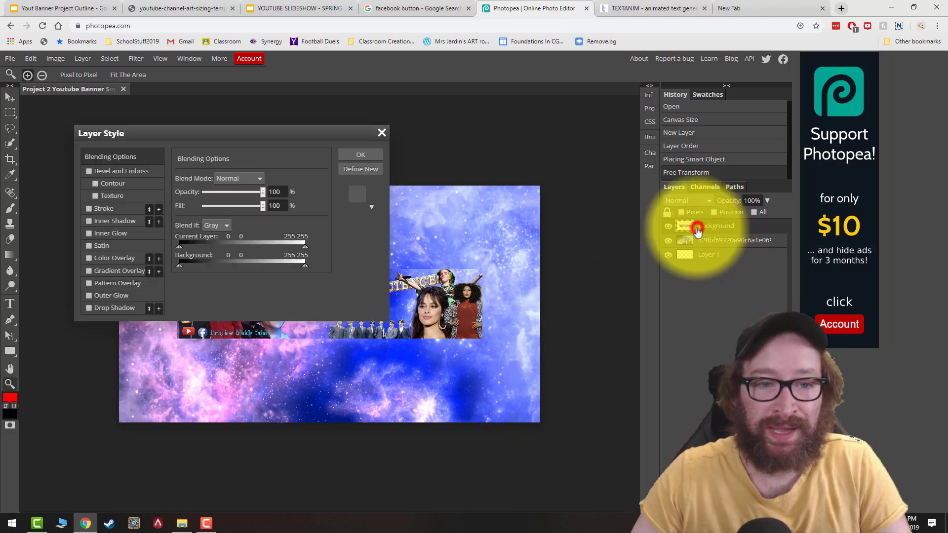
drag(328, 131, 796, 116)
click(555, 291)
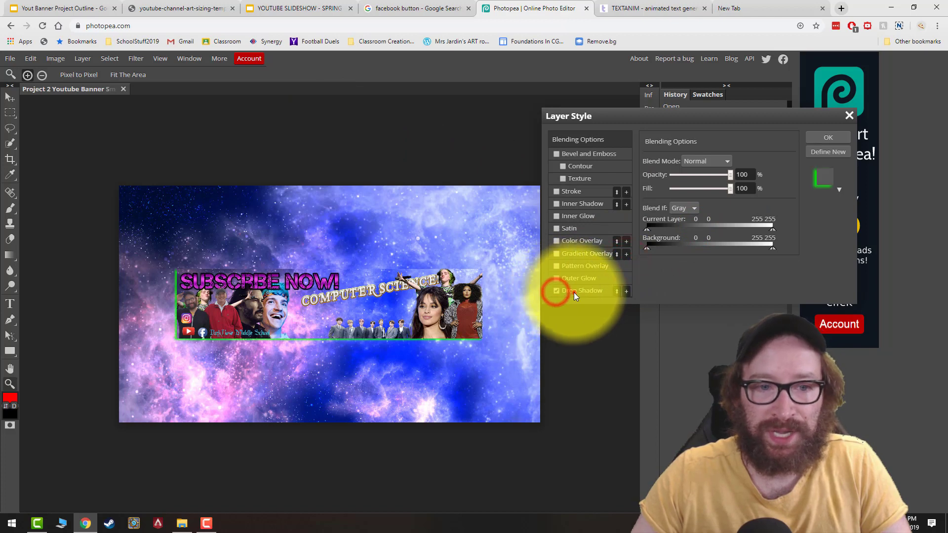
drag(158, 234, 25, 316)
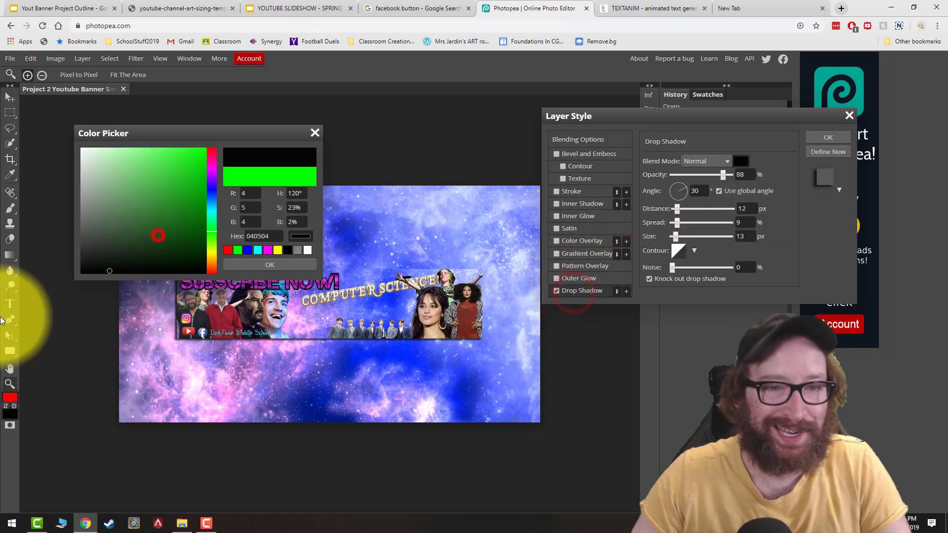
click(270, 264)
drag(677, 208, 679, 209)
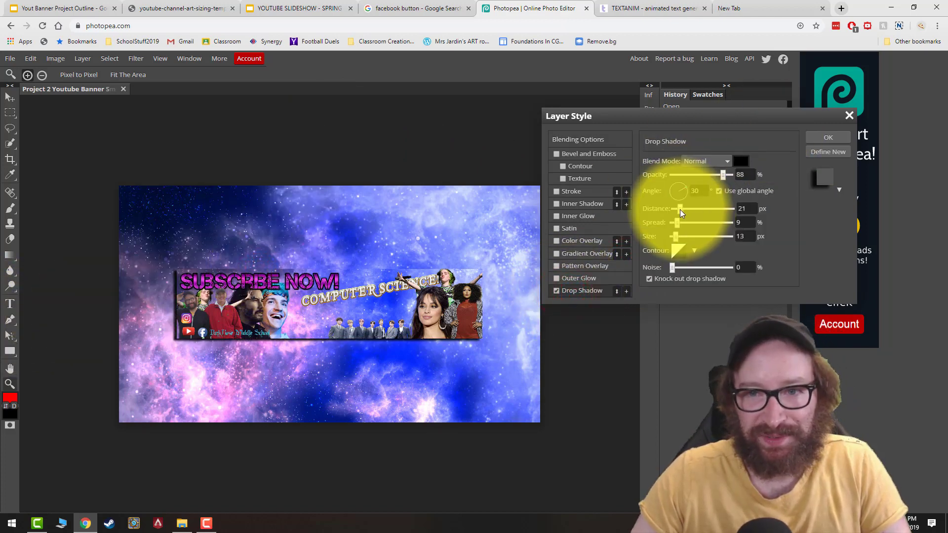
drag(722, 174, 714, 176)
click(833, 137)
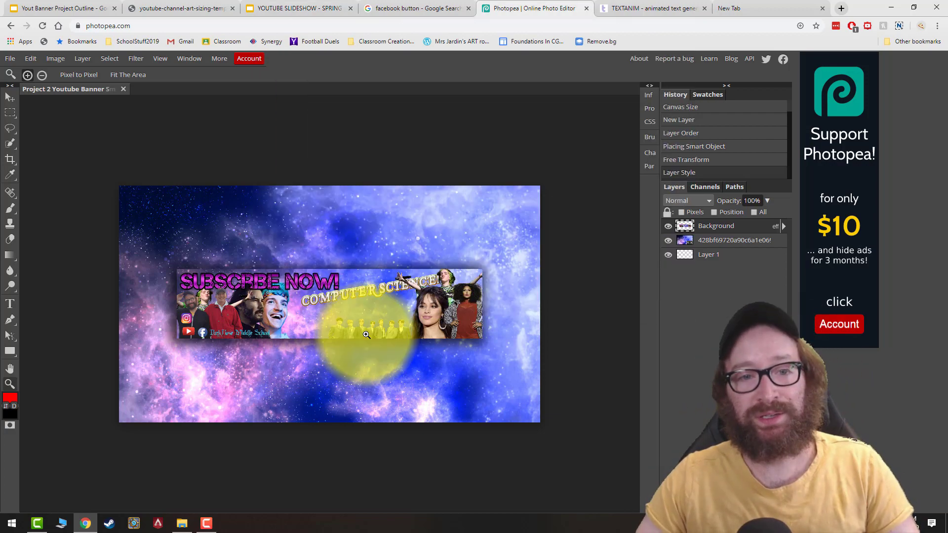
click(296, 8)
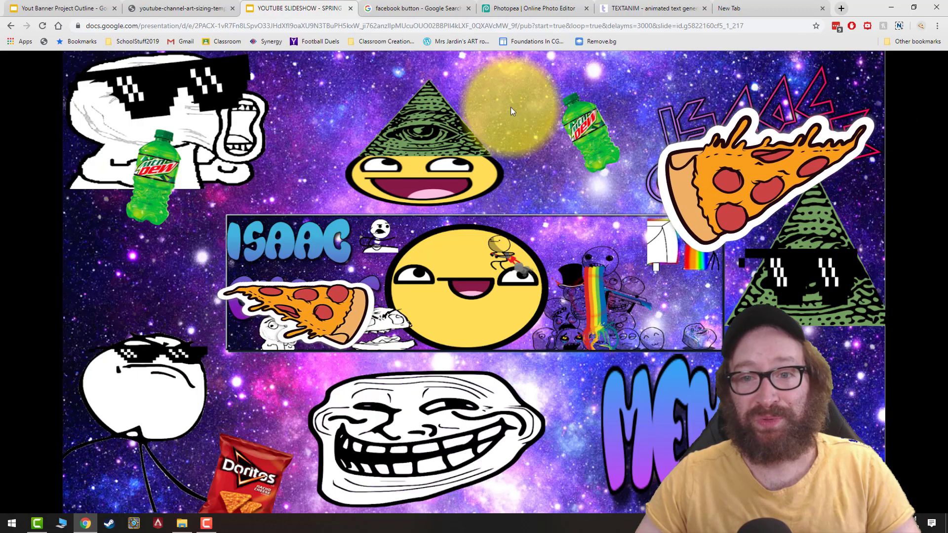
Step: Save the project as a PSD named 'Project 2 Youtube Banner FINAL'
click(524, 4)
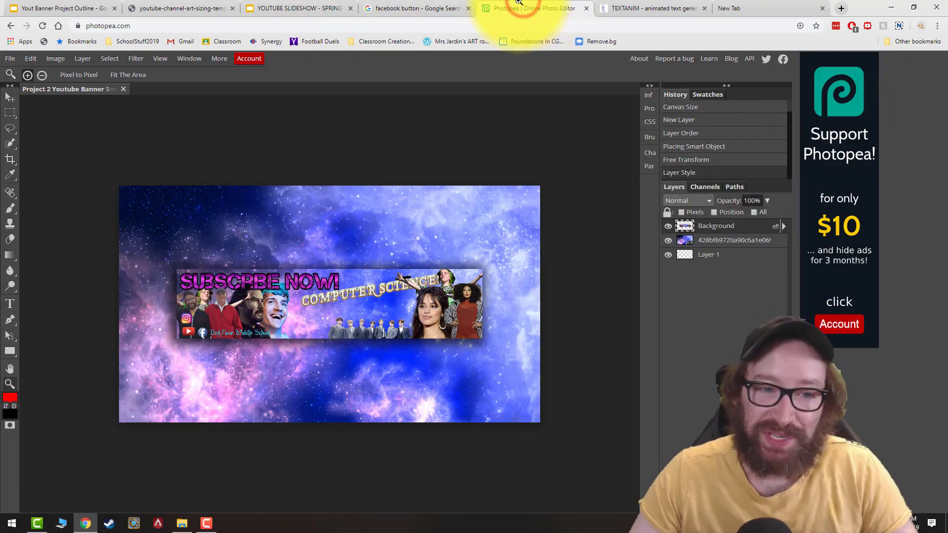
click(7, 60)
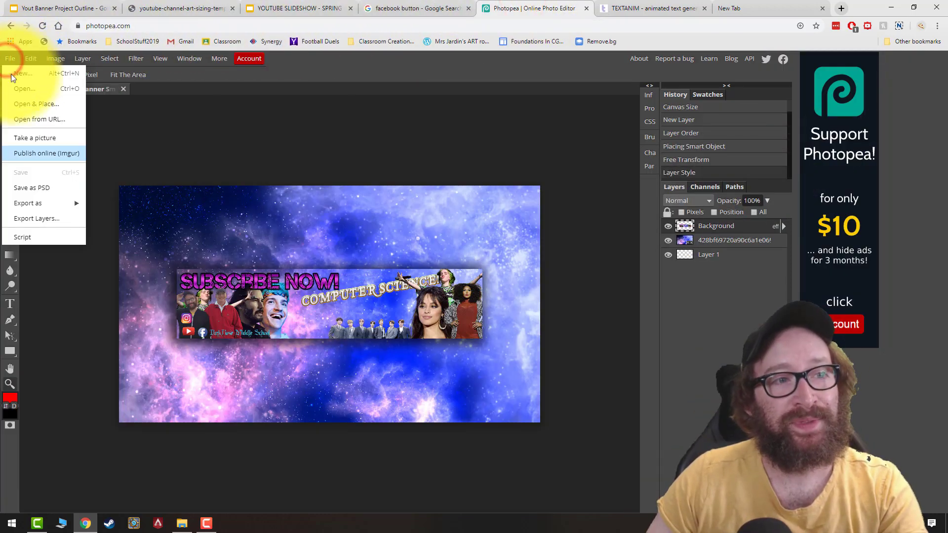
click(49, 189)
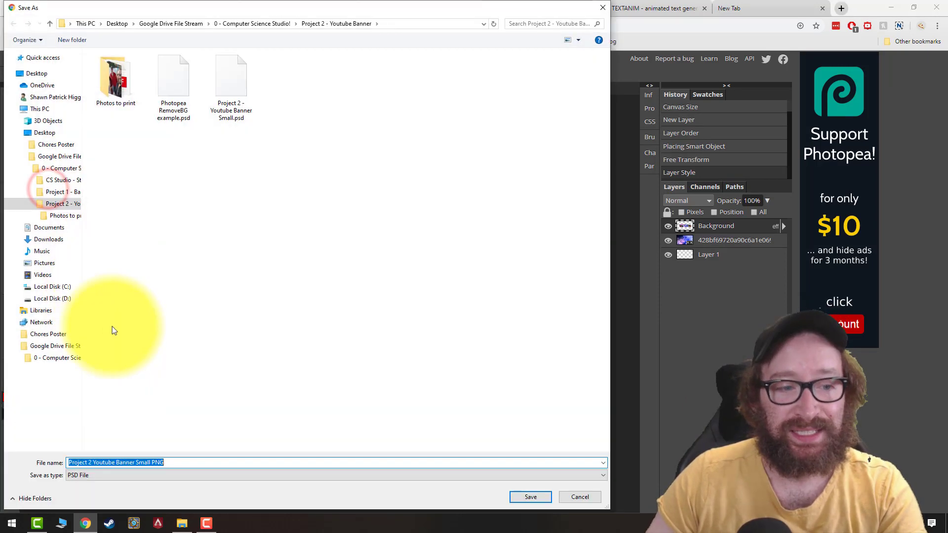
click(173, 463)
key(BackSpace)
key(BackSpace)
key(BackSpace)
key(BackSpace)
key(BackSpace)
key(BackSpace)
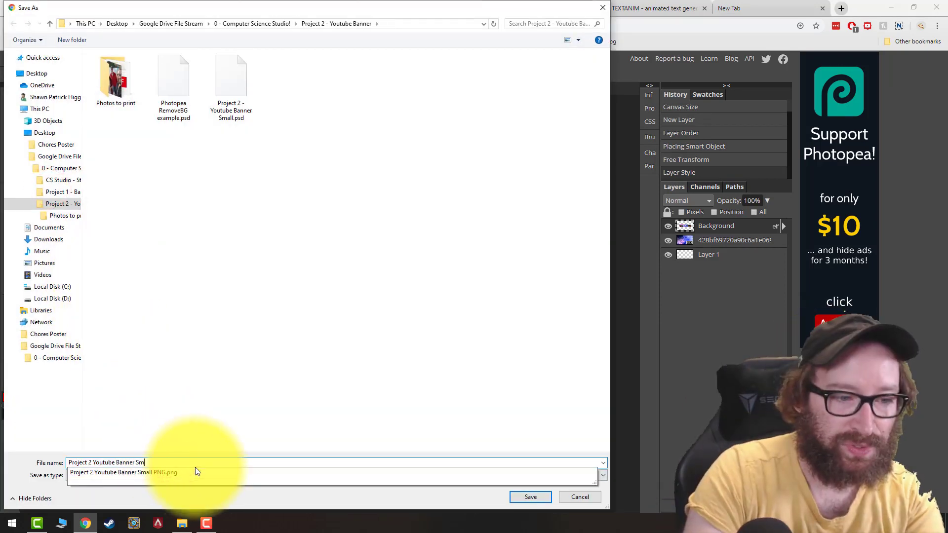
key(BackSpace)
key(BackSpace)
key(BackSpace)
text(FINAL)
key(Return)
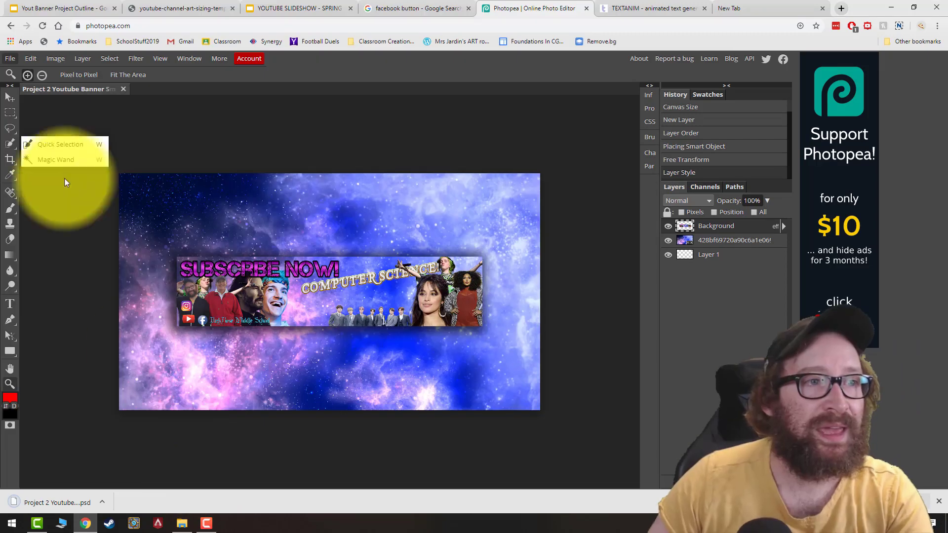
Step: Export the full-size 2560×1440 banner as a PNG and select the end of its file name
click(10, 58)
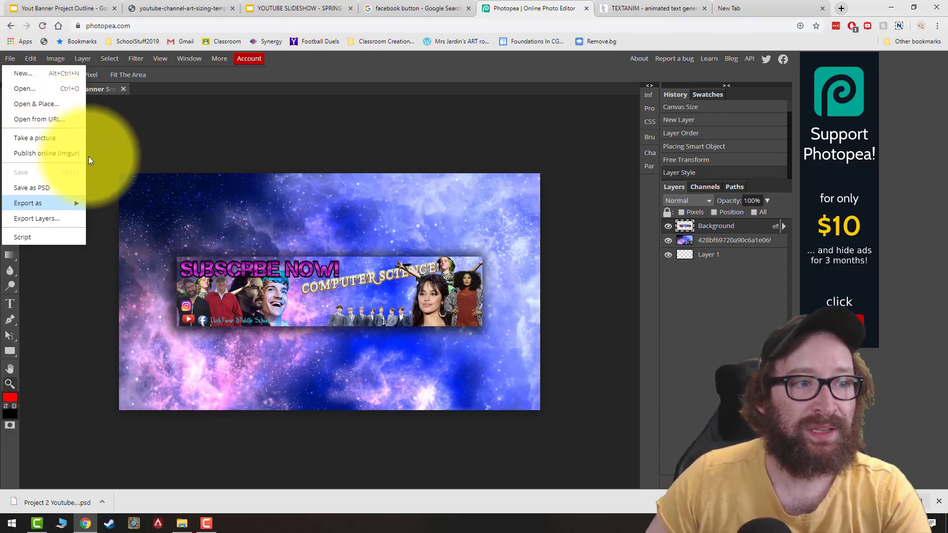
mouse_move(45, 203)
click(125, 203)
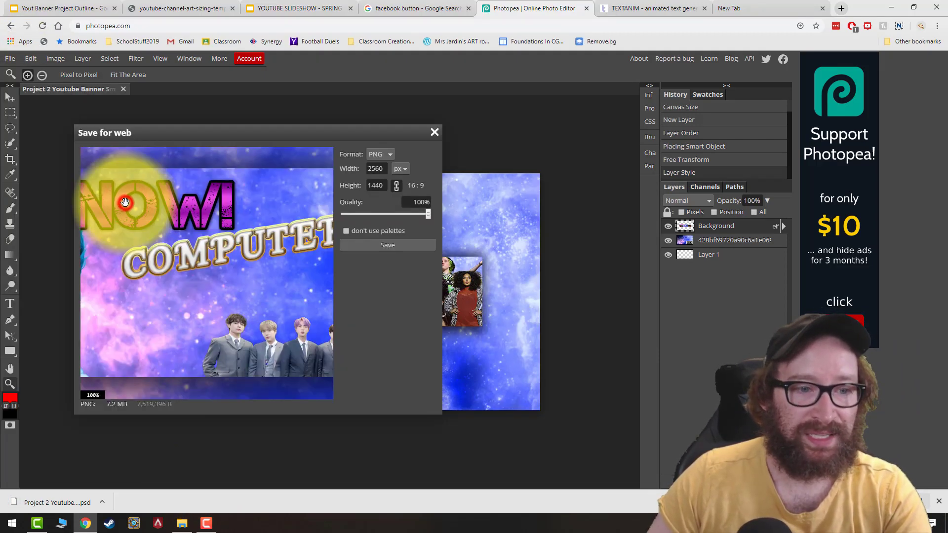
click(400, 246)
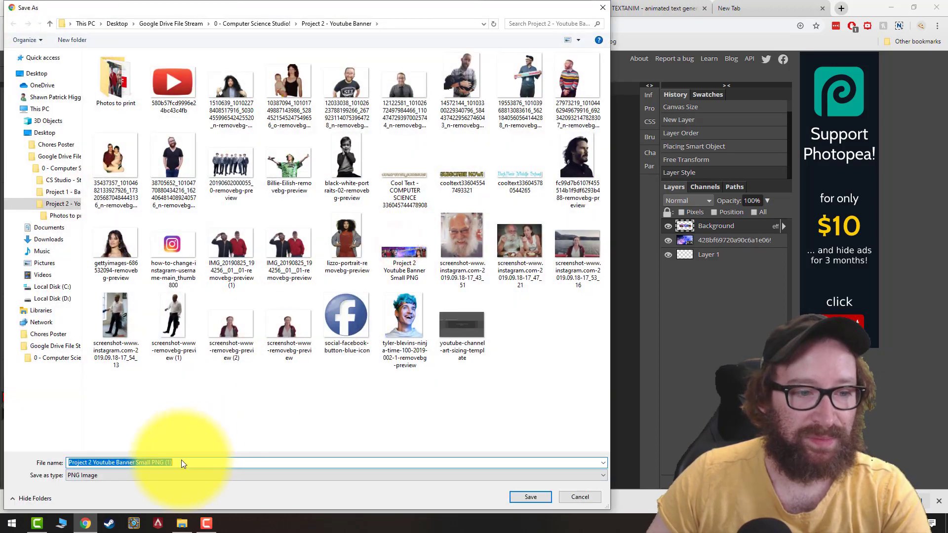
drag(183, 462, 143, 463)
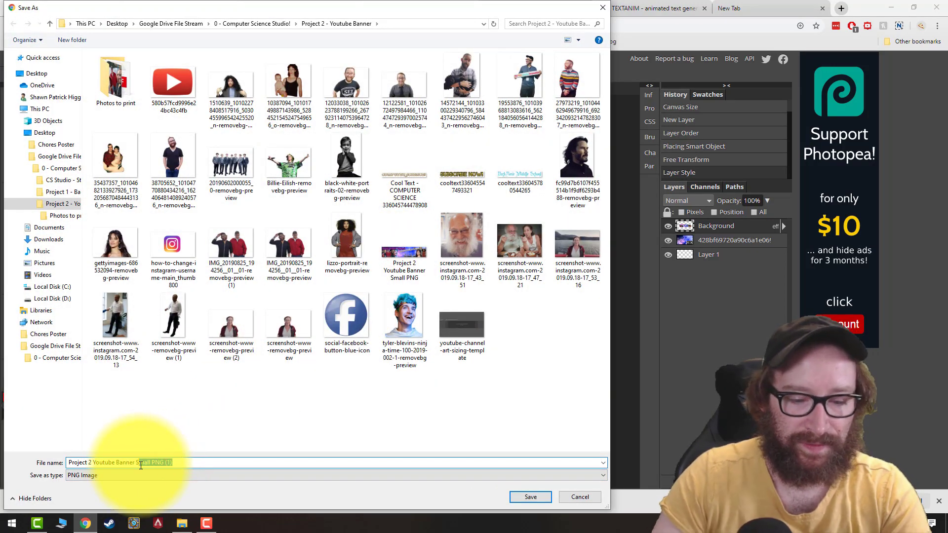
Step: Finish saving the banner PNG, then open YouTube in a new tab and go to your channel page
key(Return)
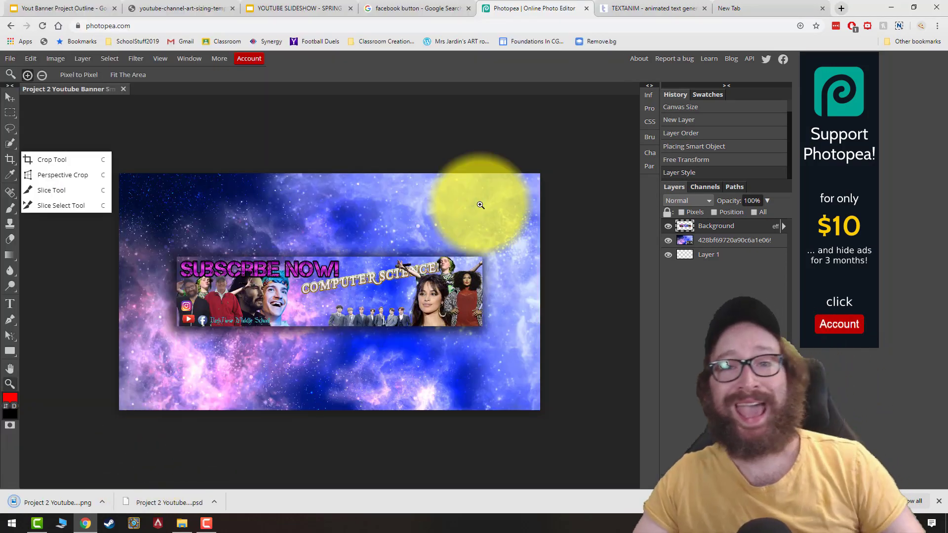
click(737, 7)
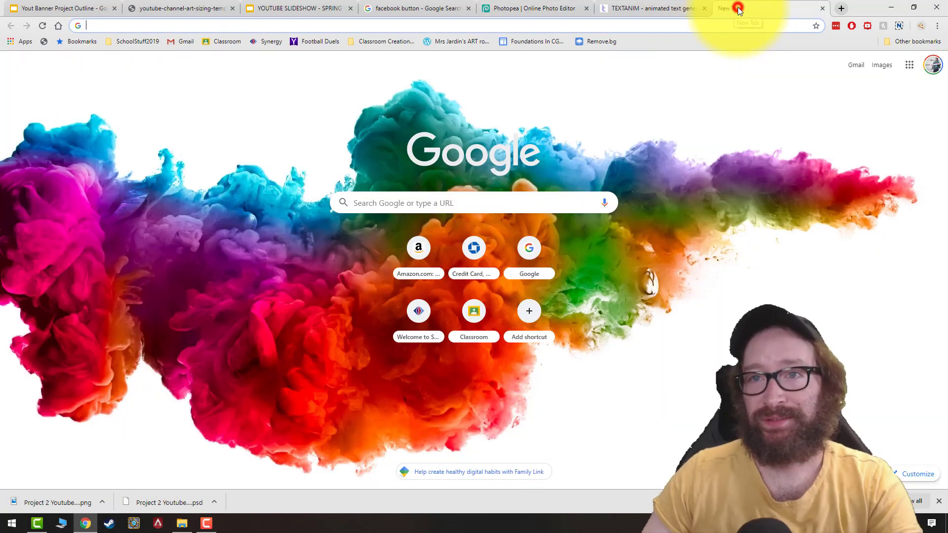
click(909, 65)
click(867, 118)
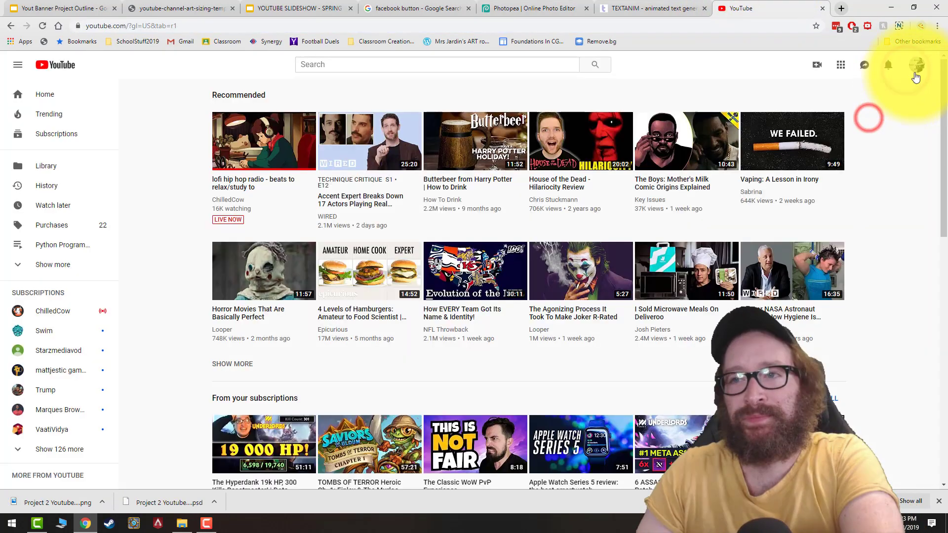
click(918, 70)
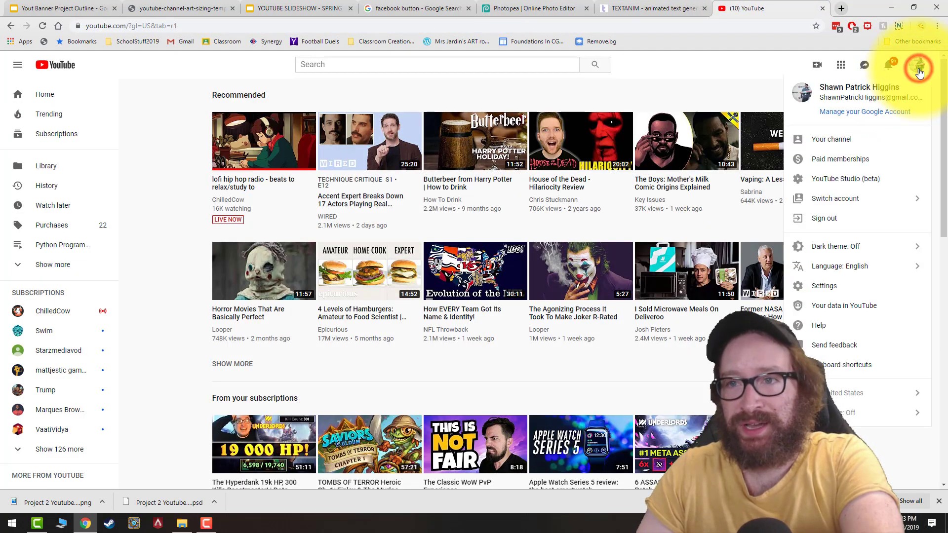
click(819, 137)
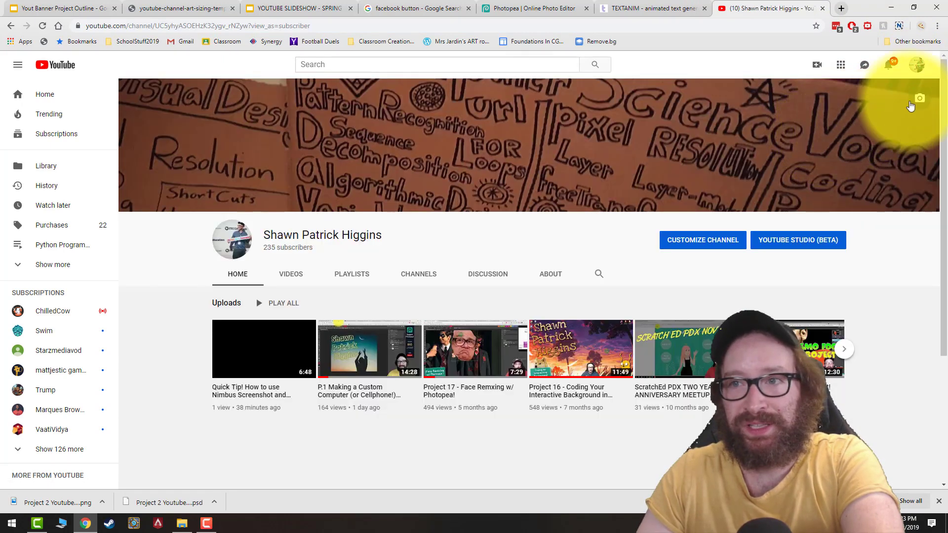
Step: Upload the exported galaxy banner PNG as the channel art, then return to the Photopea project
click(919, 98)
drag(49, 502, 457, 306)
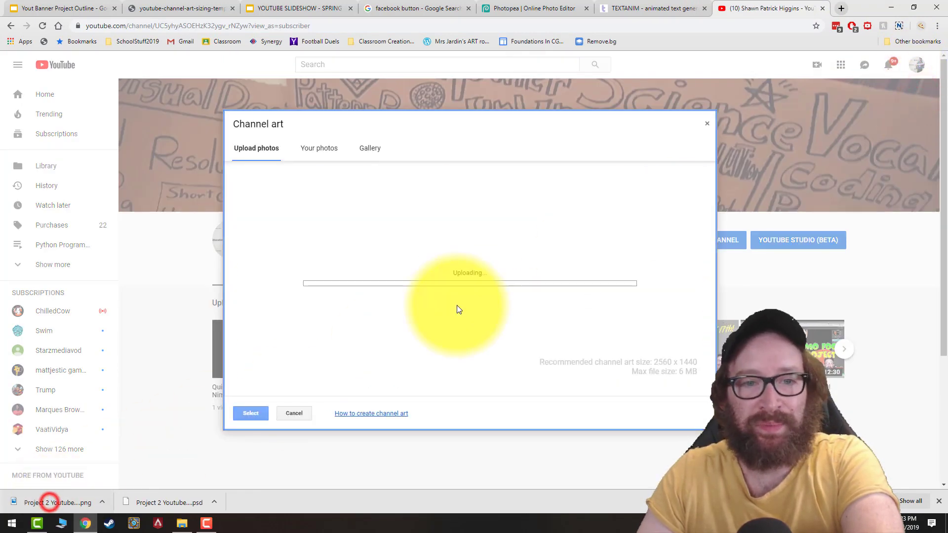
click(250, 413)
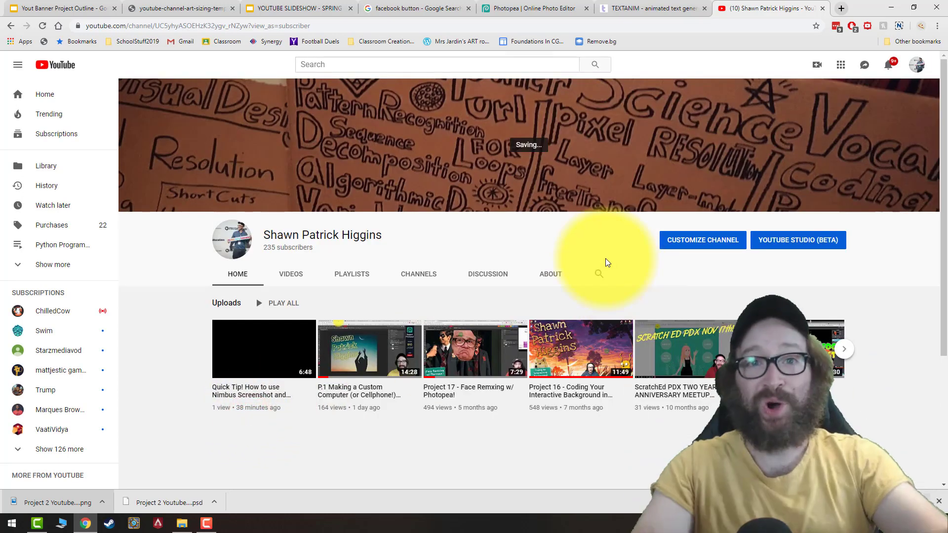
key(ctrl+shift+Tab)
key(ctrl+shift+Tab)
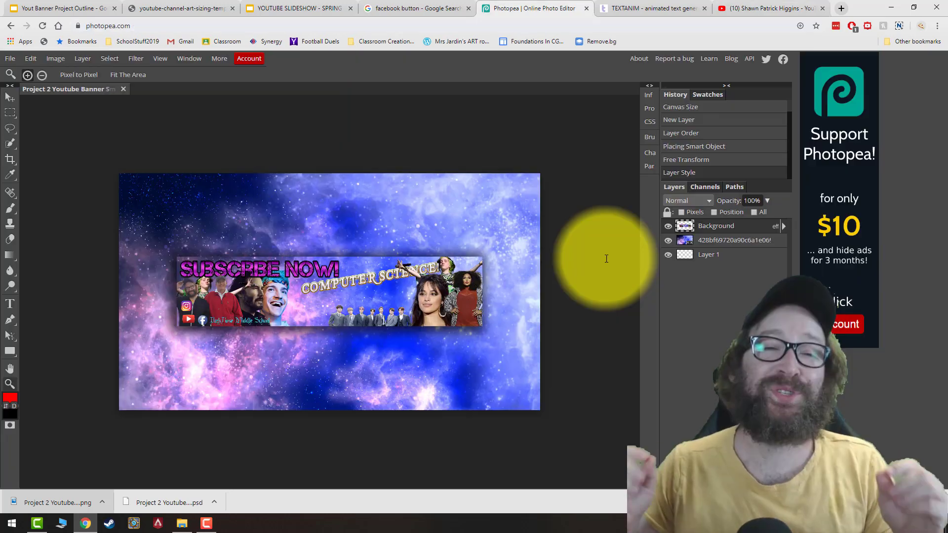